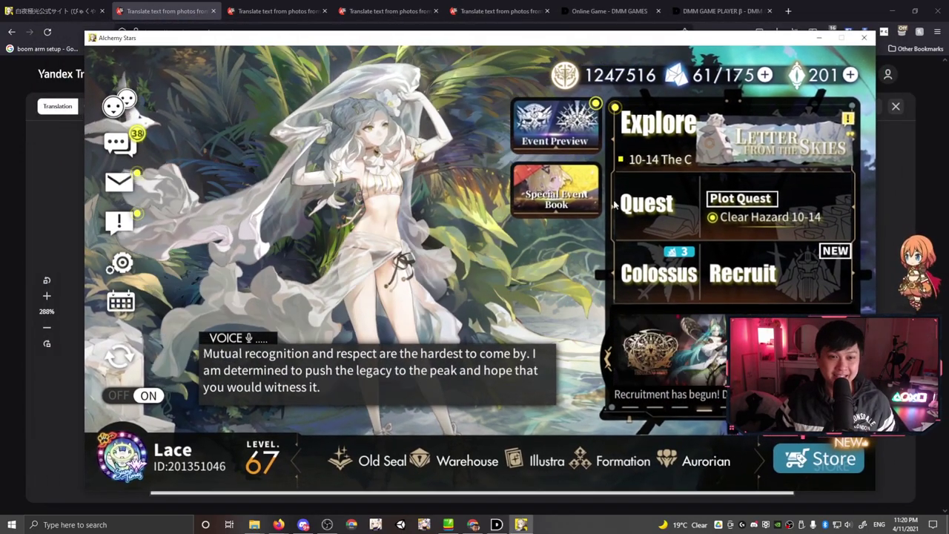
# Open the Colossus from the Alchemy Stars home screen, claim the Nightium there, and close the obtained items notice.
pyautogui.click(574, 186)
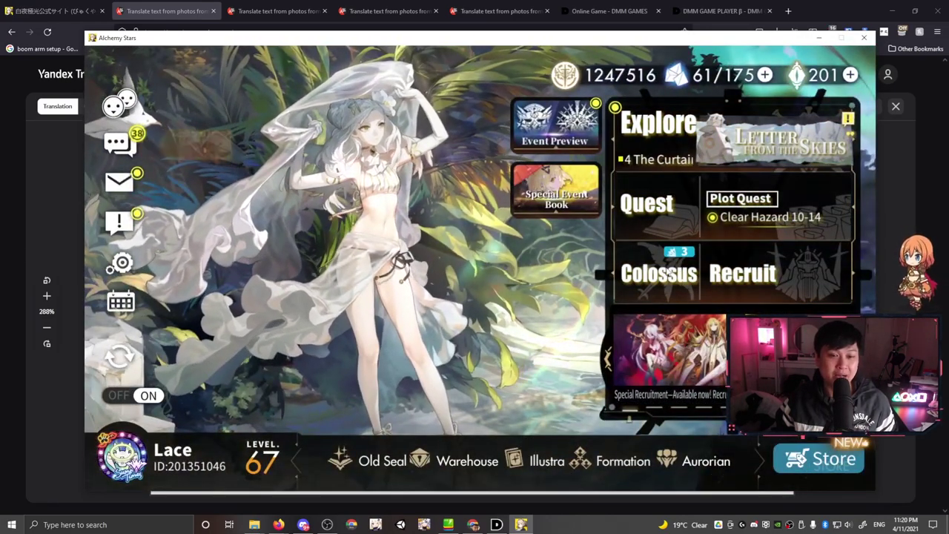
pyautogui.click(670, 273)
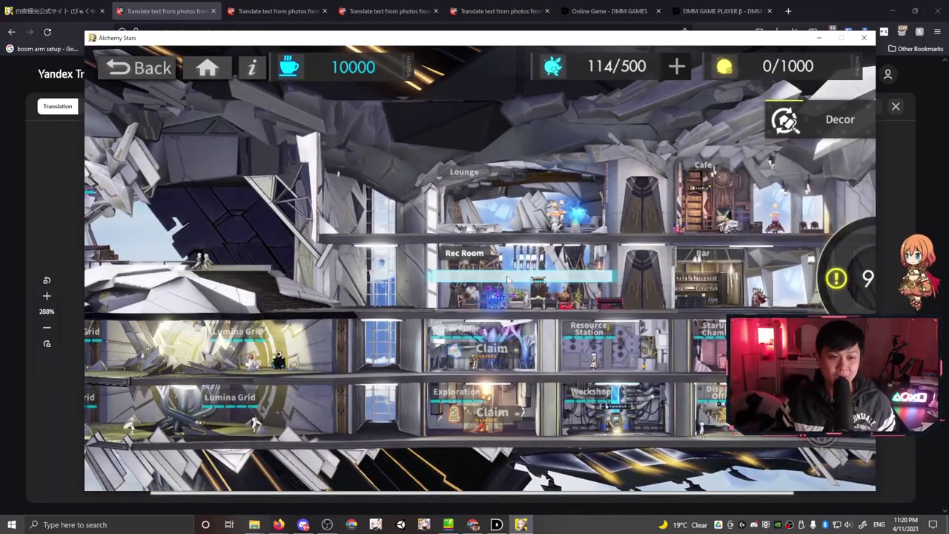
pyautogui.click(508, 280)
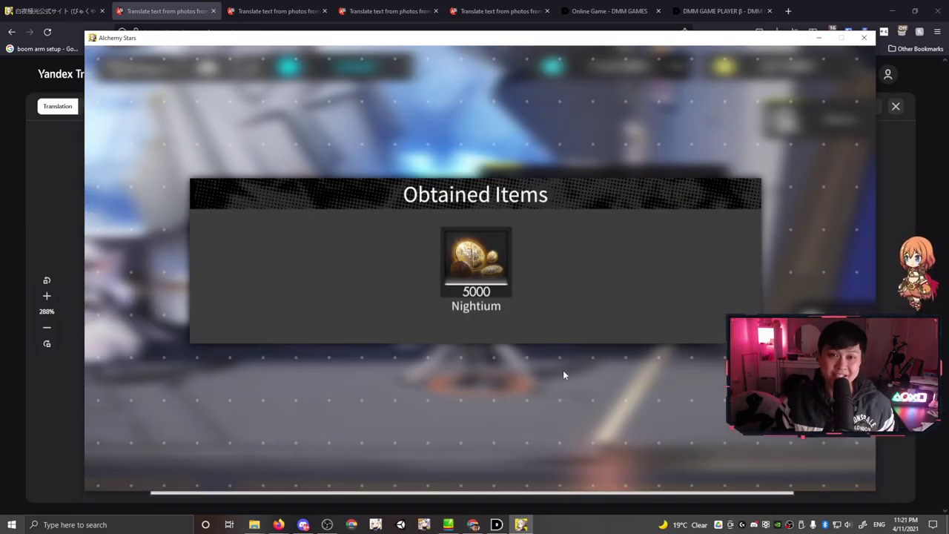
pyautogui.click(563, 374)
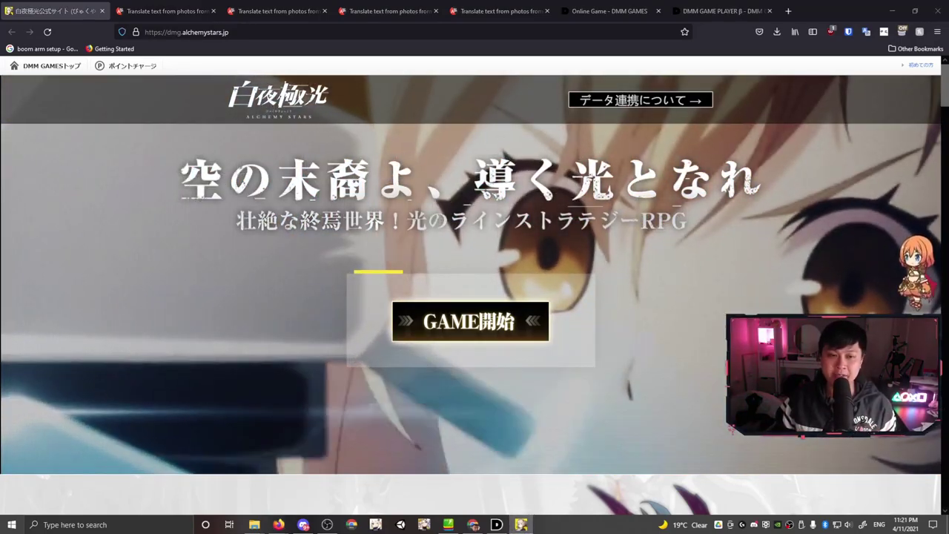
# Bring the Alchemy Stars game window forward over its official web page, reposition it slightly, and return to the browser.
pyautogui.click(523, 525)
pyautogui.moveTo(389, 44); pyautogui.dragTo(350, 39)
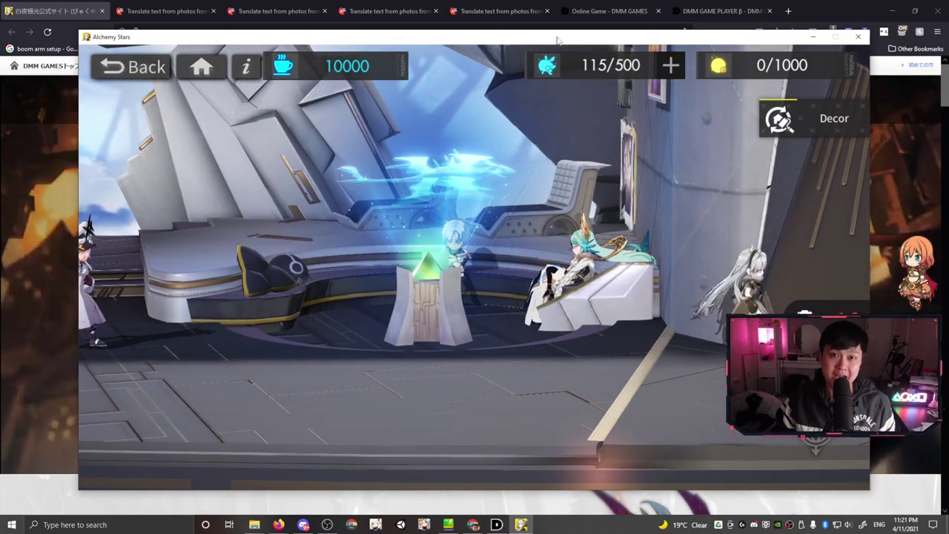
pyautogui.click(558, 30)
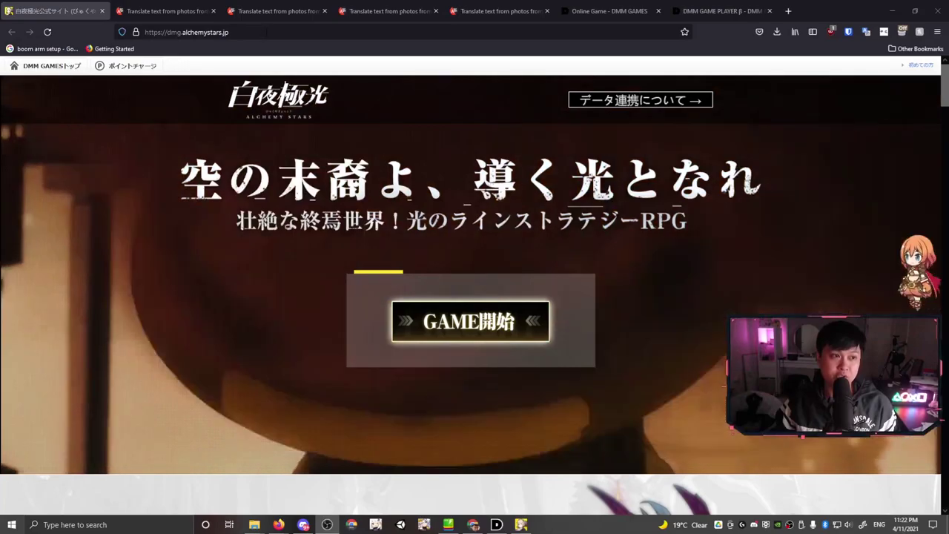
# Start the game on dmg.alchemystars.jp, request the Windows installer of DMM GAME PLAYER, and dismiss the save prompt.
pyautogui.click(245, 33)
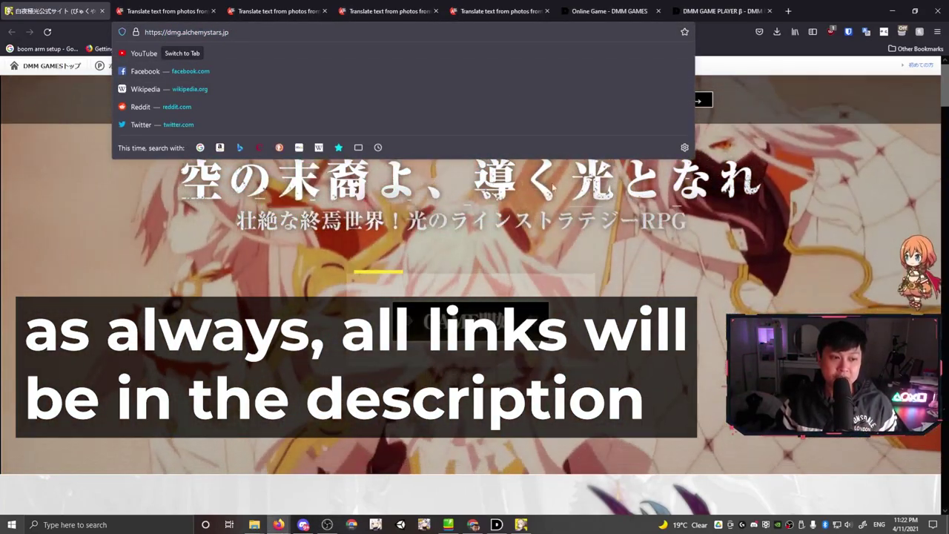
pyautogui.click(553, 189)
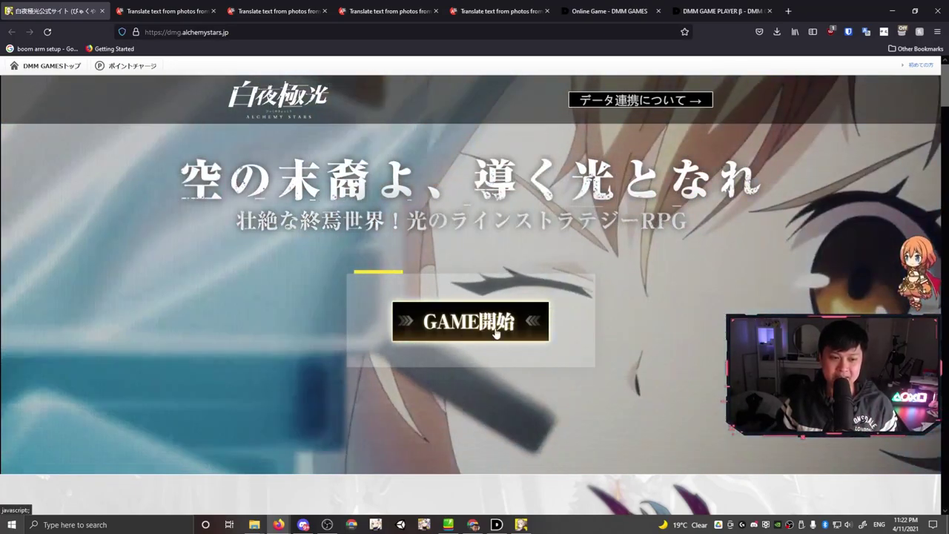
pyautogui.click(497, 331)
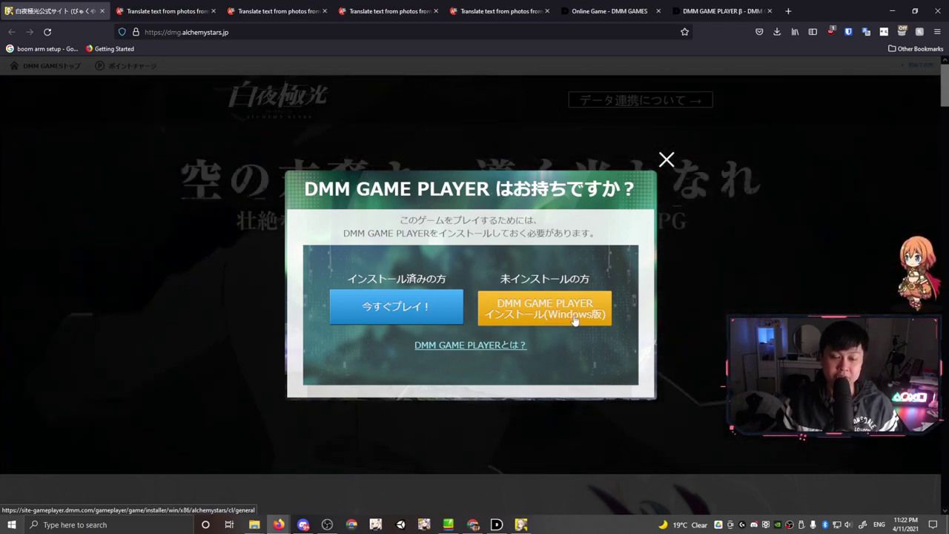
pyautogui.click(568, 317)
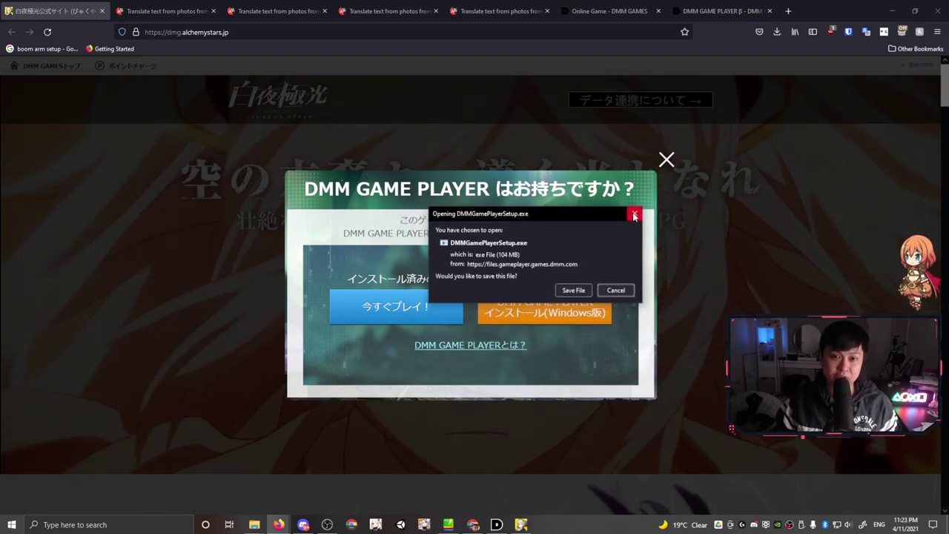
pyautogui.click(634, 216)
# Run the downloaded DMMGamePlayerSetup.exe in English up to the destination folder choice and exit the setup.
pyautogui.click(776, 33)
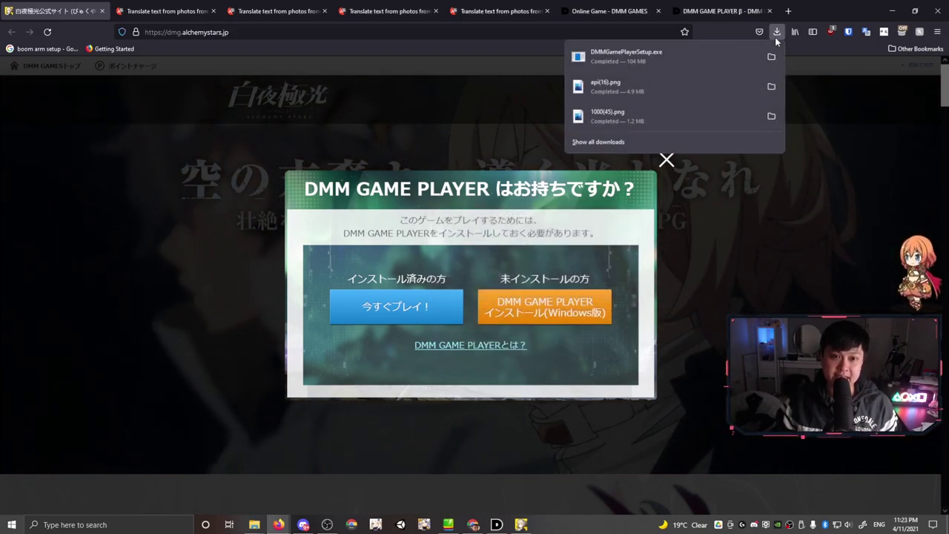
pyautogui.click(665, 54)
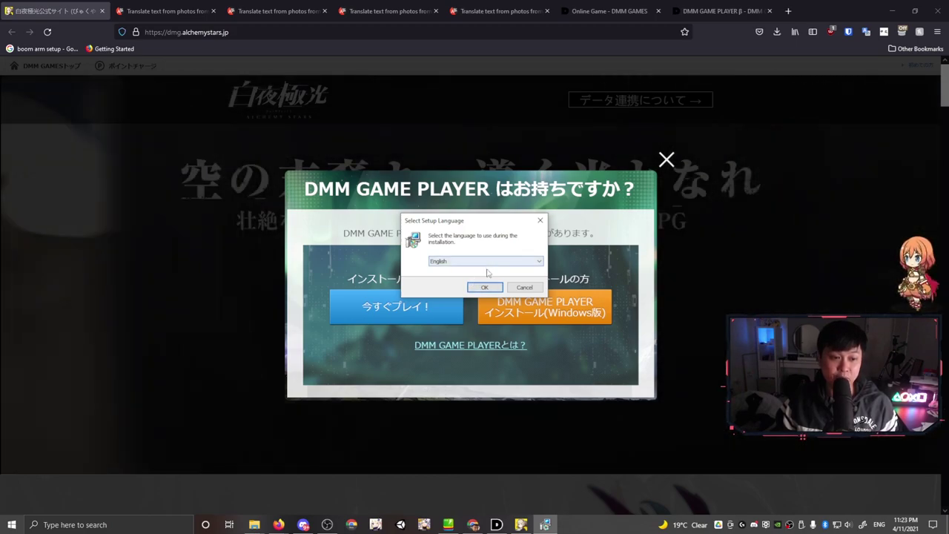
pyautogui.click(482, 287)
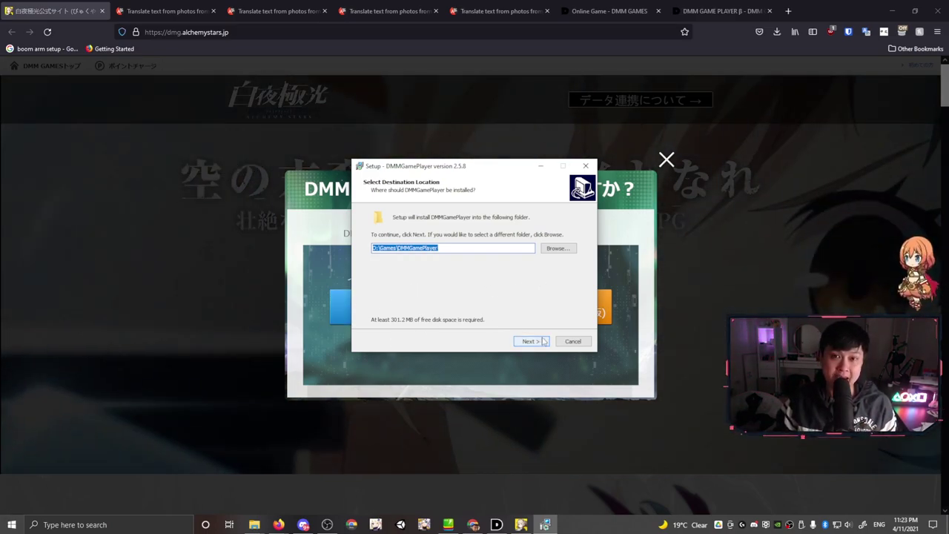
pyautogui.click(572, 342)
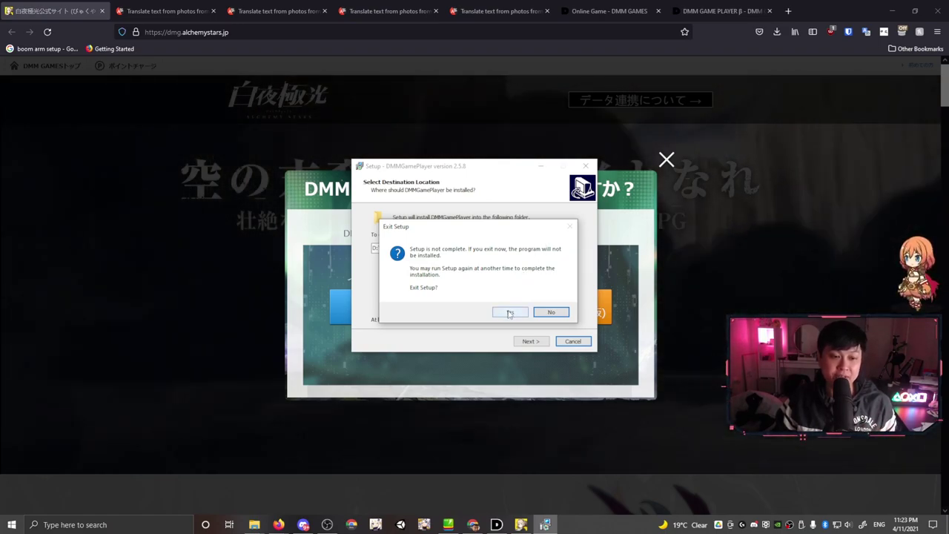
pyautogui.click(510, 313)
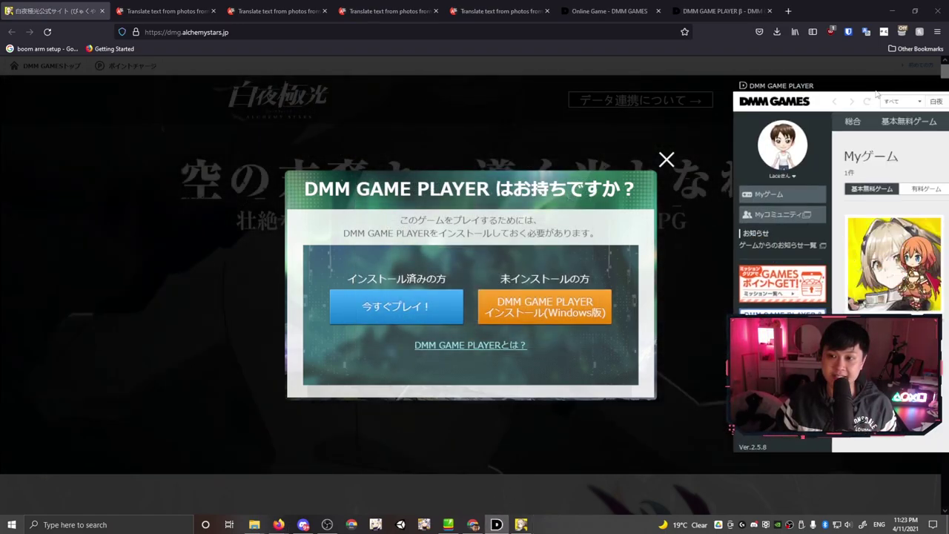
# Open the new account registration form from the DMM GAMES site and switch the form to English.
pyautogui.moveTo(877, 91); pyautogui.dragTo(402, 83)
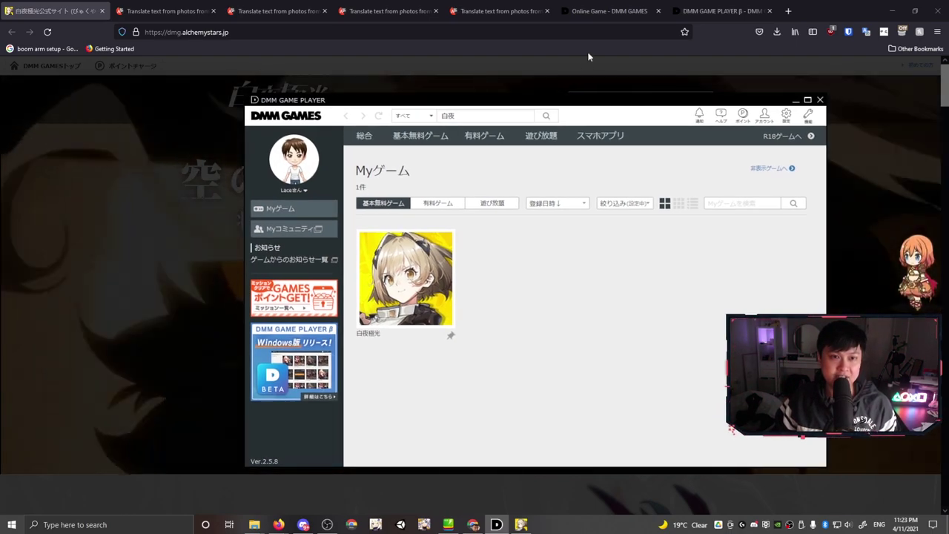
pyautogui.click(608, 10)
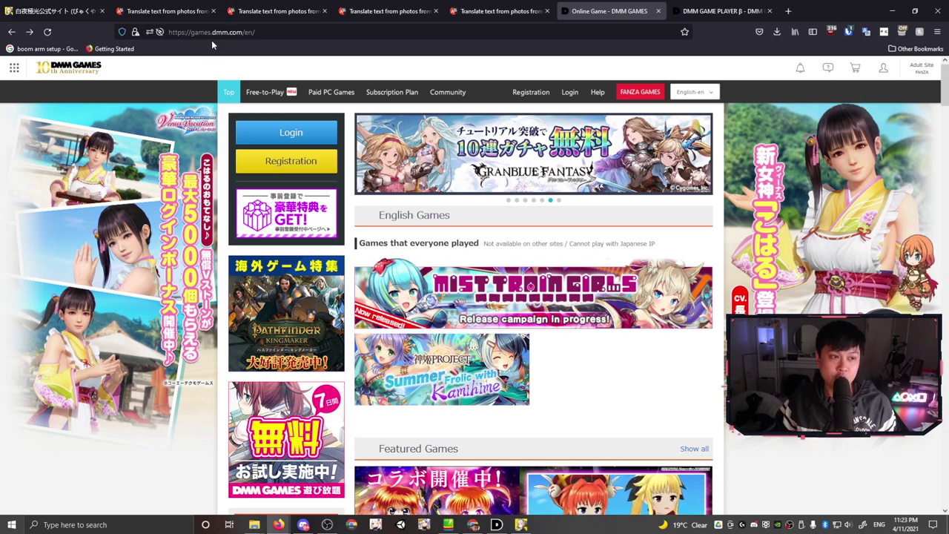
pyautogui.click(293, 173)
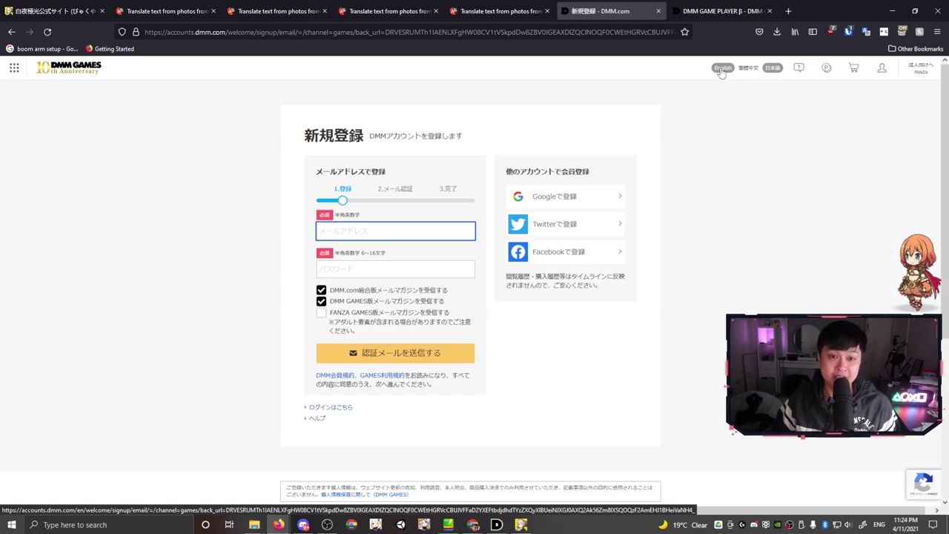
pyautogui.click(722, 68)
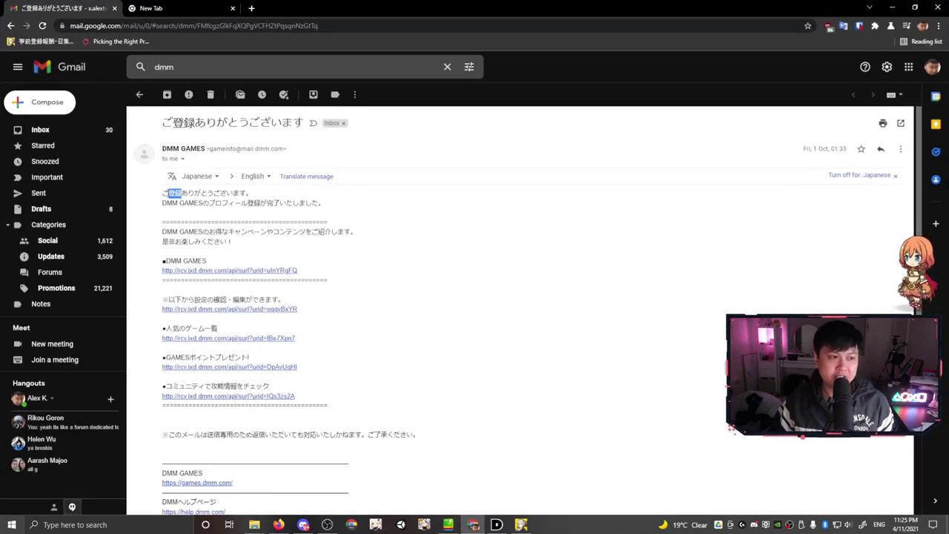
# Read the English translation of the opening lines in the DMM GAMES registration e-mail and return to the search results.
pyautogui.moveTo(326, 204); pyautogui.dragTo(271, 203)
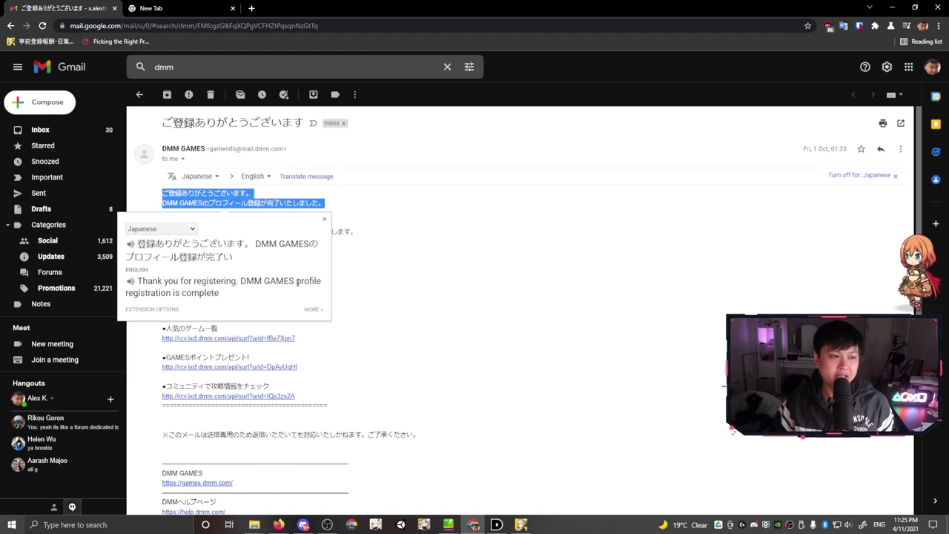
pyautogui.click(352, 231)
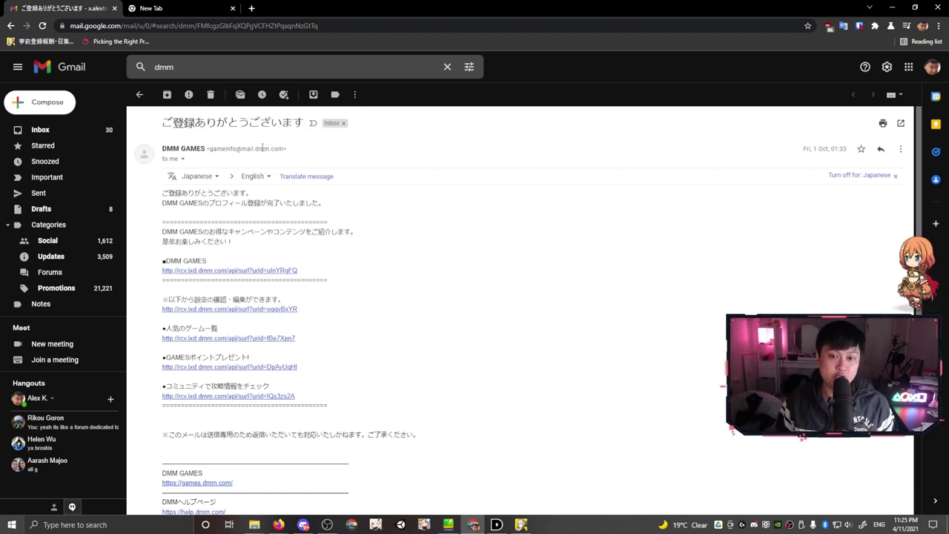
pyautogui.press('u')
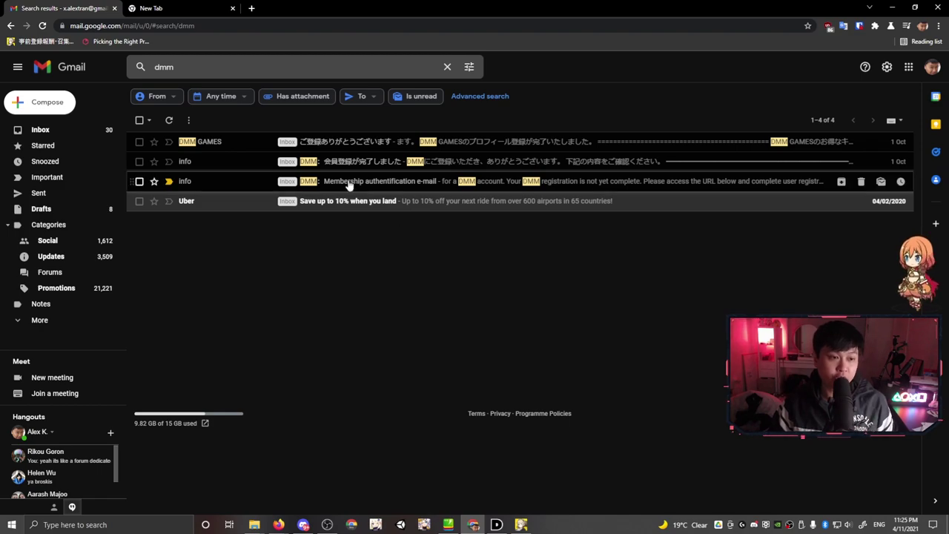
# Open the DMM "Membership authentification e-mail" and examine its membership registration authentication link.
pyautogui.click(446, 186)
pyautogui.moveTo(504, 277); pyautogui.dragTo(276, 245)
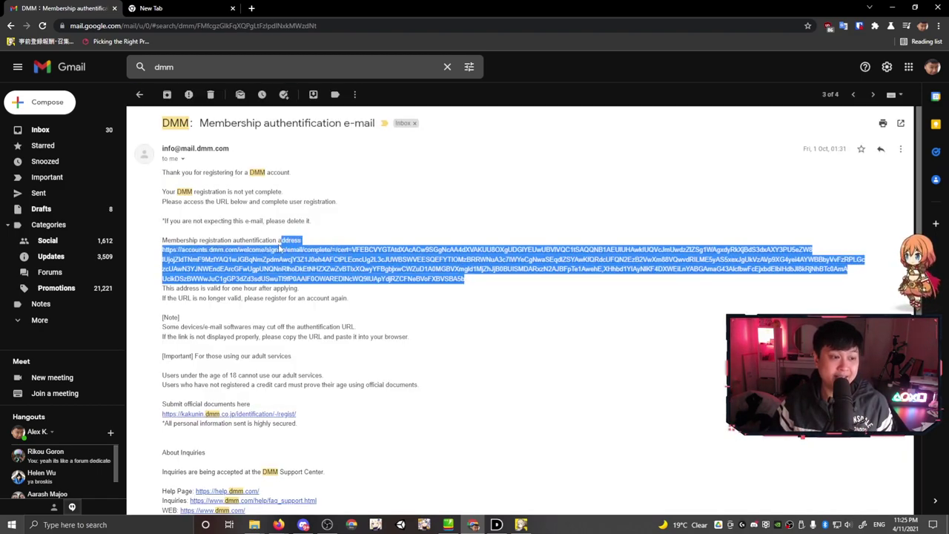
pyautogui.click(243, 241)
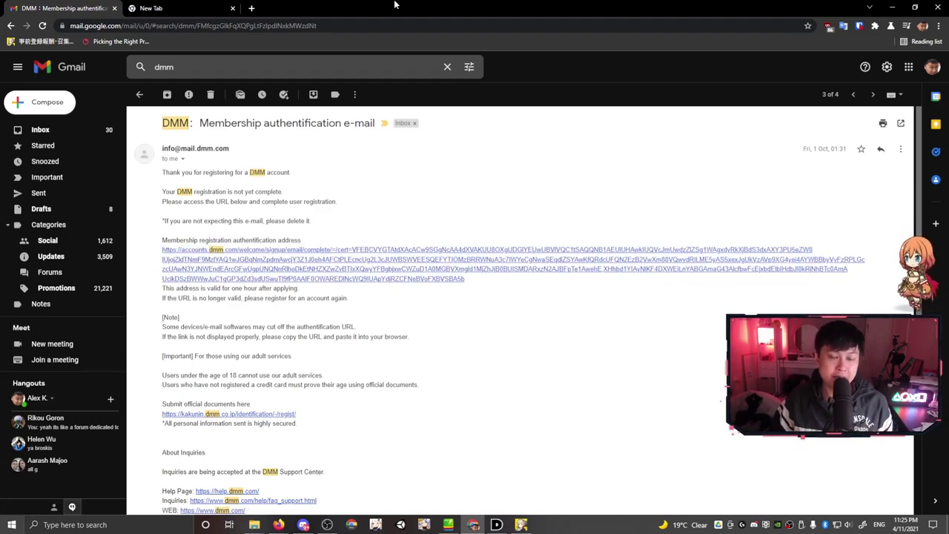
# Switch to DMM GAME PLAYER and reposition its window with the owned games list over the registration page.
pyautogui.hotkey('alt', 'Tab')
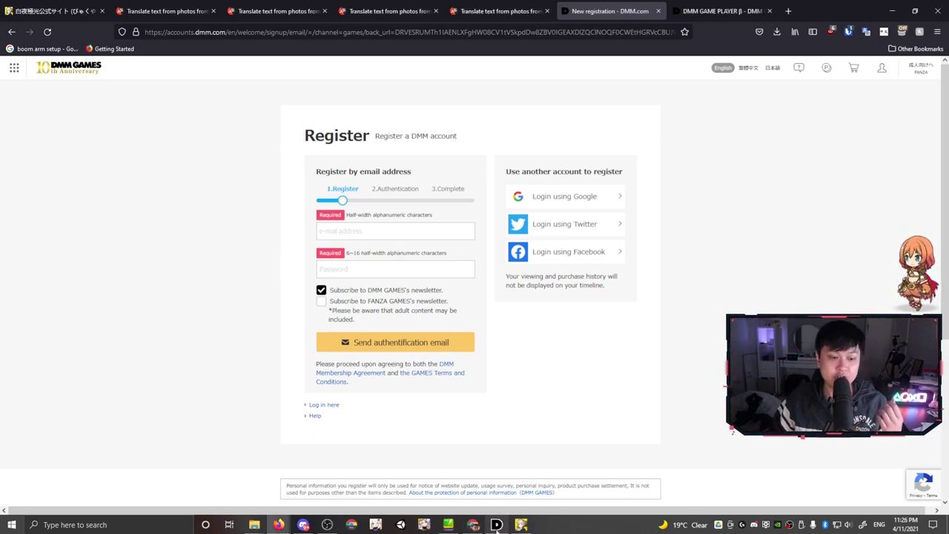
pyautogui.hotkey('alt', 'Tab')
pyautogui.moveTo(594, 99); pyautogui.dragTo(530, 92)
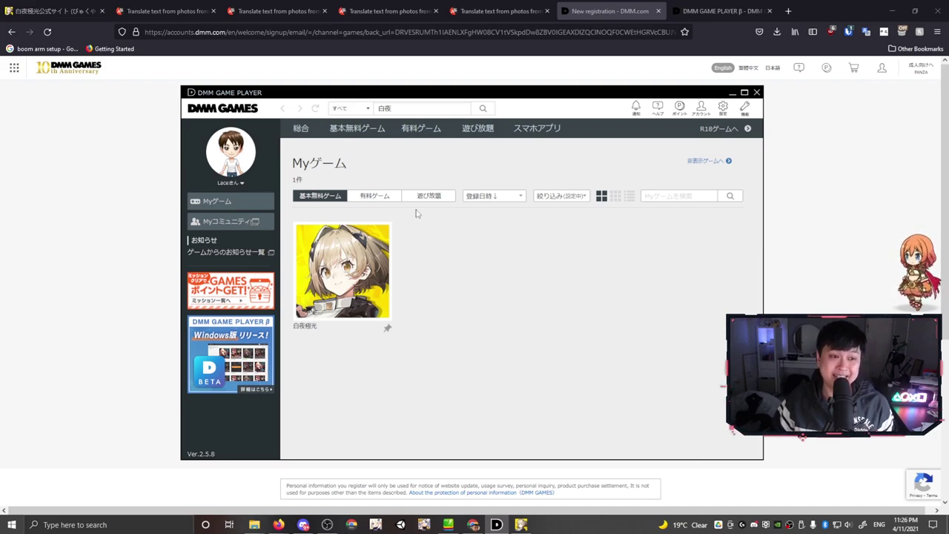
pyautogui.moveTo(545, 104)
pyautogui.mouseDown()
pyautogui.moveTo(551, 89)
pyautogui.moveTo(536, 94)
pyautogui.mouseUp()
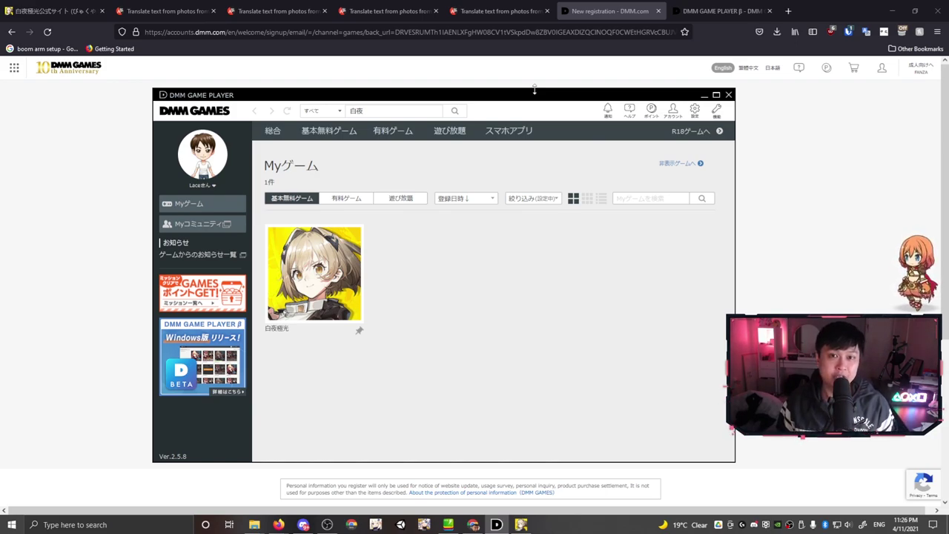
pyautogui.moveTo(533, 89); pyautogui.dragTo(503, 88)
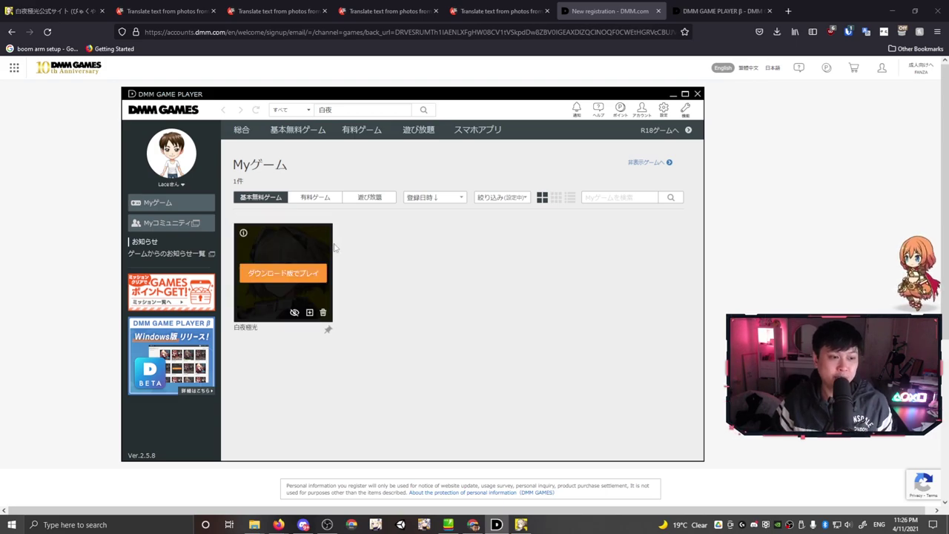
# View the Yandex image translation of the DMM GAME PLAYER login screen and examine the page address translate.yandex.com/ocr.
pyautogui.click(278, 10)
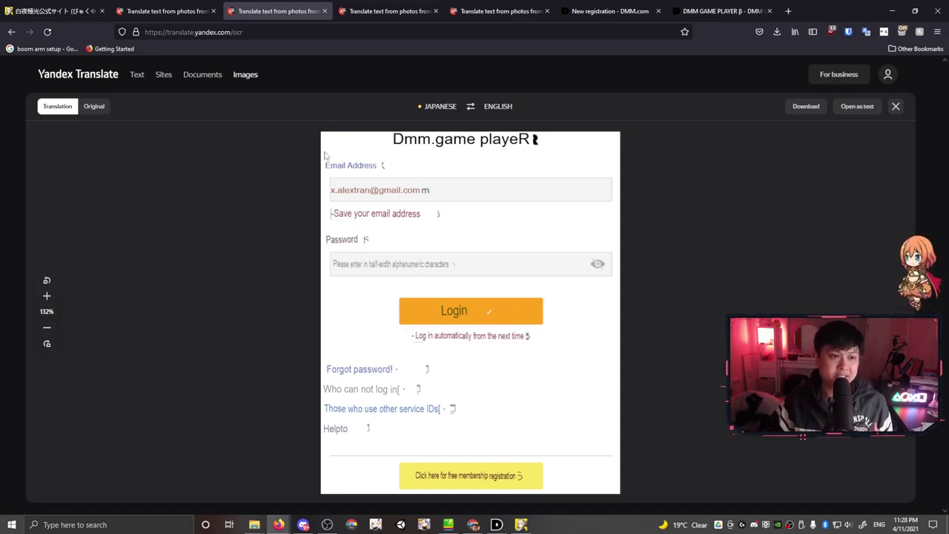
pyautogui.click(253, 32)
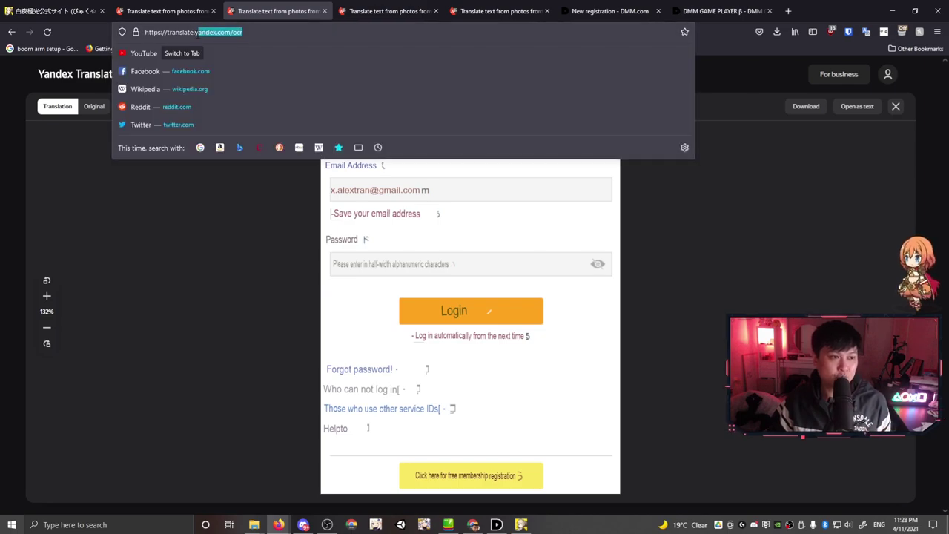
pyautogui.click(254, 32)
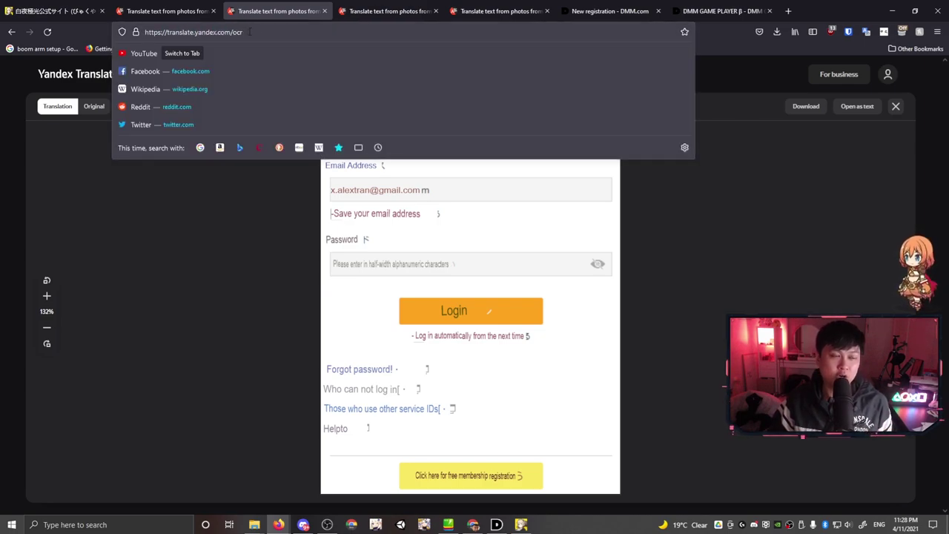
# Launch Snipping Tool and capture the DMM GAME PLAYER window showing the 白夜極光 game page.
pyautogui.press('super')
pyautogui.write('snipping')
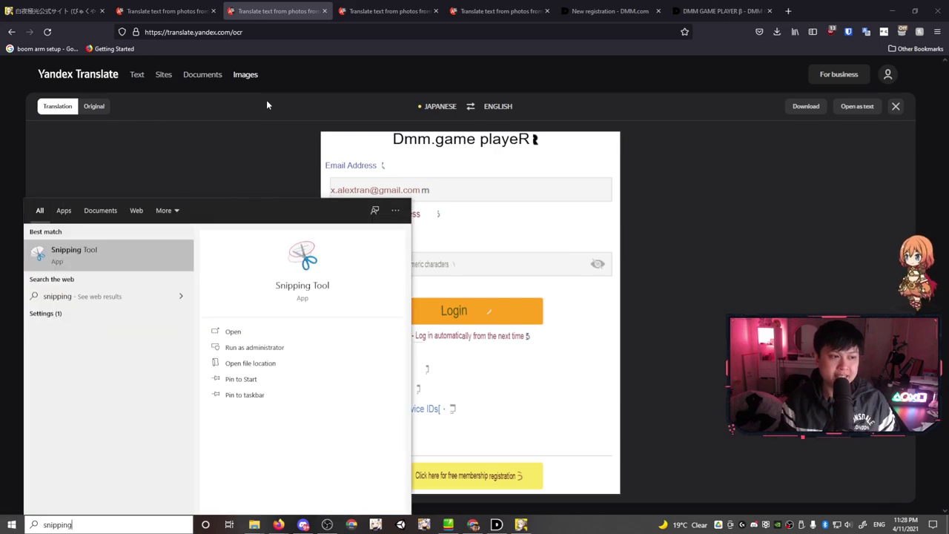
pyautogui.press('Return')
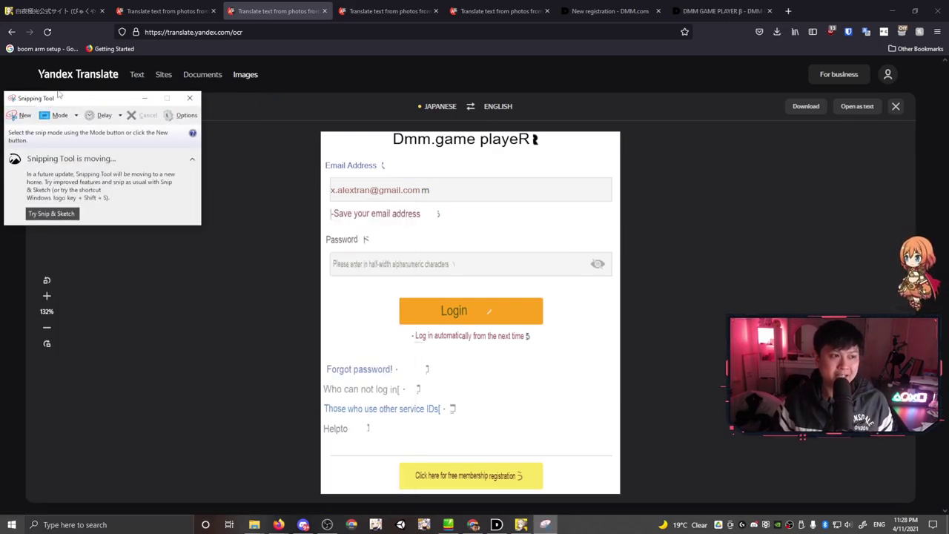
pyautogui.moveTo(72, 99); pyautogui.dragTo(165, 102)
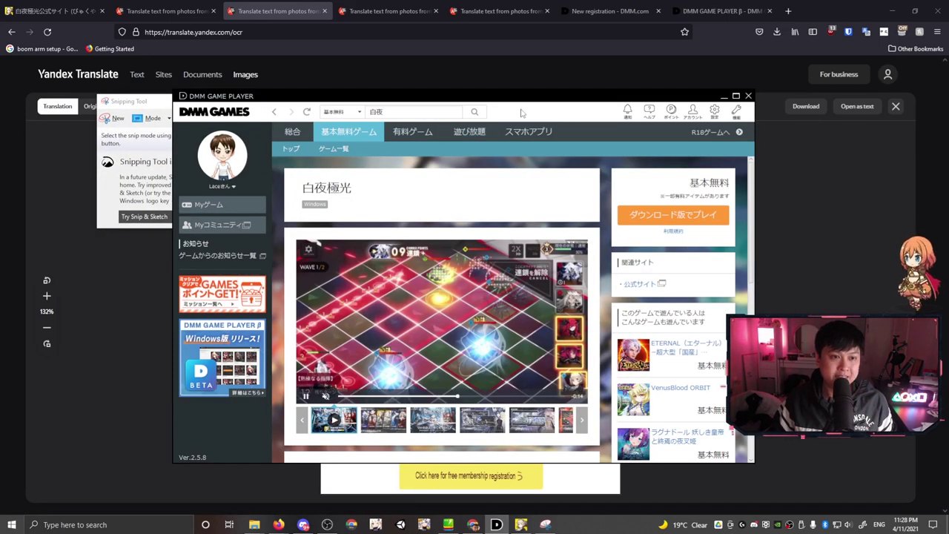
pyautogui.moveTo(476, 99); pyautogui.dragTo(488, 96)
pyautogui.click(115, 117)
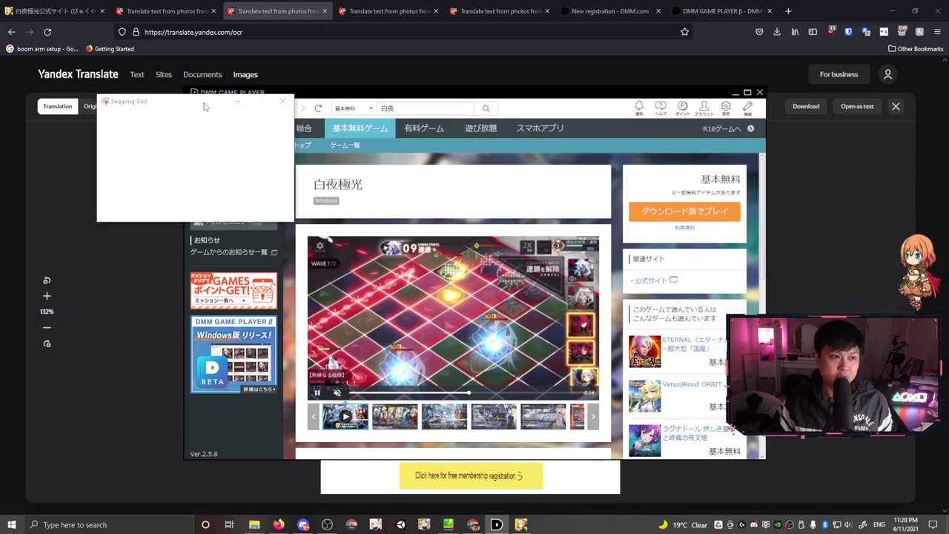
pyautogui.moveTo(764, 97); pyautogui.dragTo(185, 461)
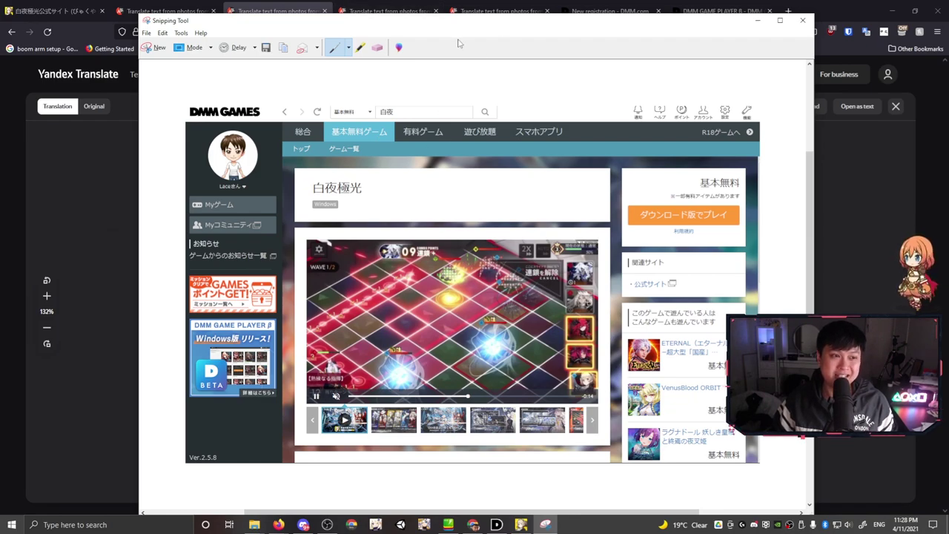
# Copy the snip and paste it into the Yandex image translator for Japanese-to-English translation.
pyautogui.click(148, 34)
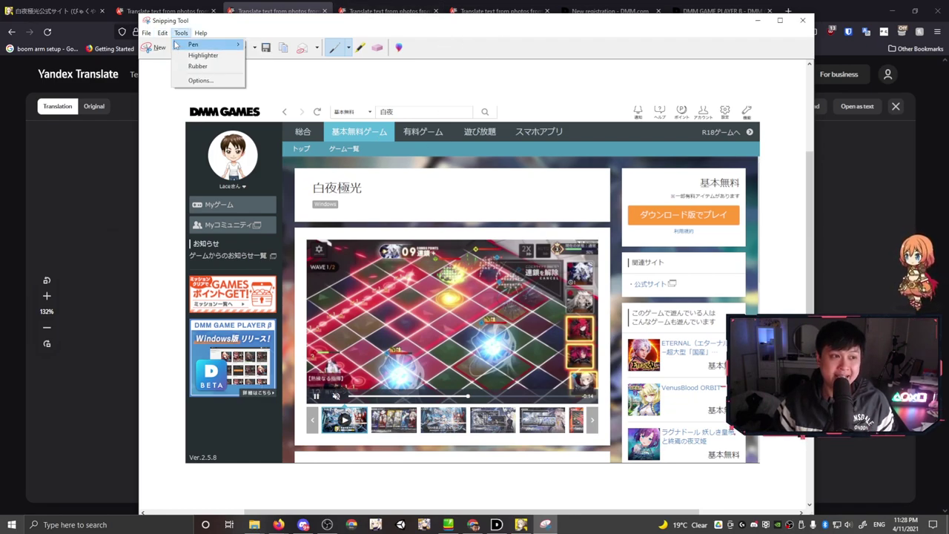
pyautogui.click(72, 183)
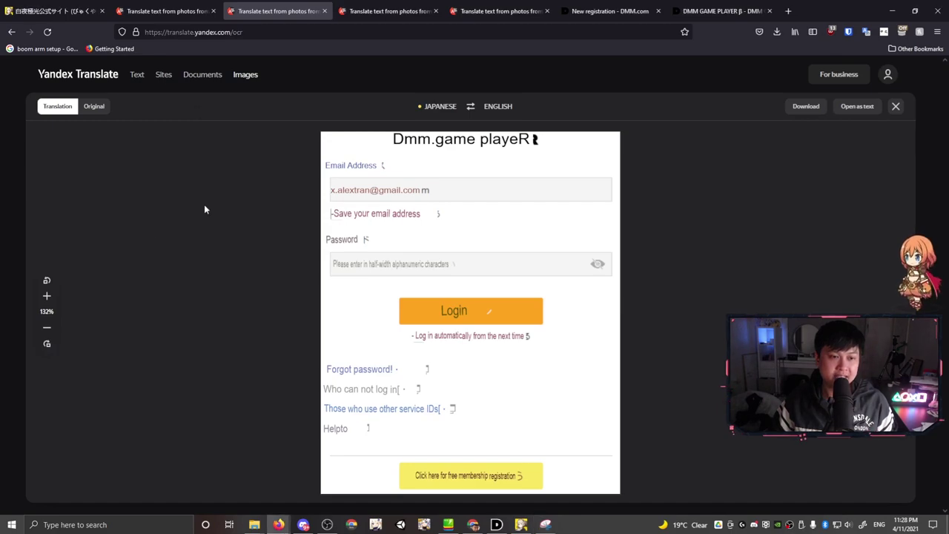
pyautogui.hotkey('ctrl', 'v')
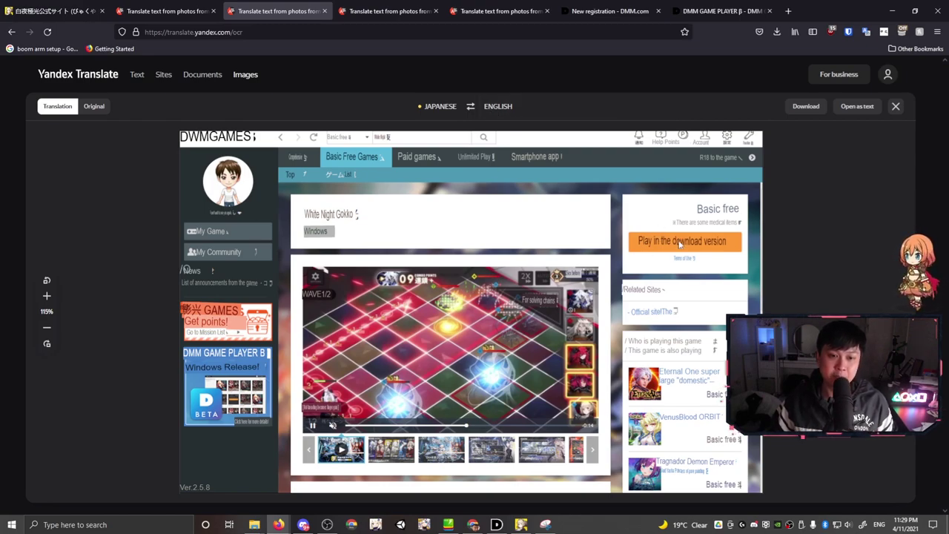
# Compare the translated "Play in the download version" label with the original in DMM GAME PLAYER, and open a new browser tab.
pyautogui.hotkey('alt', 'Tab')
pyautogui.press('Tab')
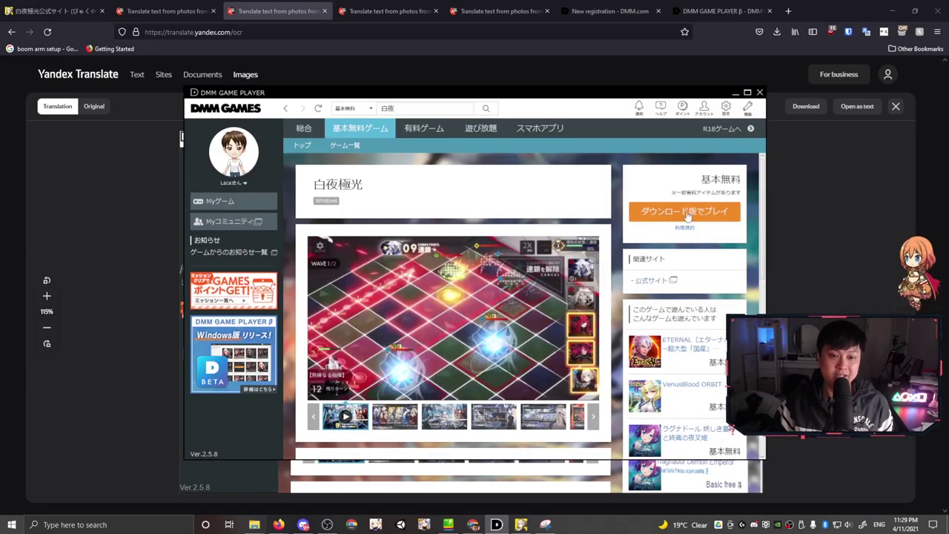
pyautogui.hotkey('alt', 'Tab')
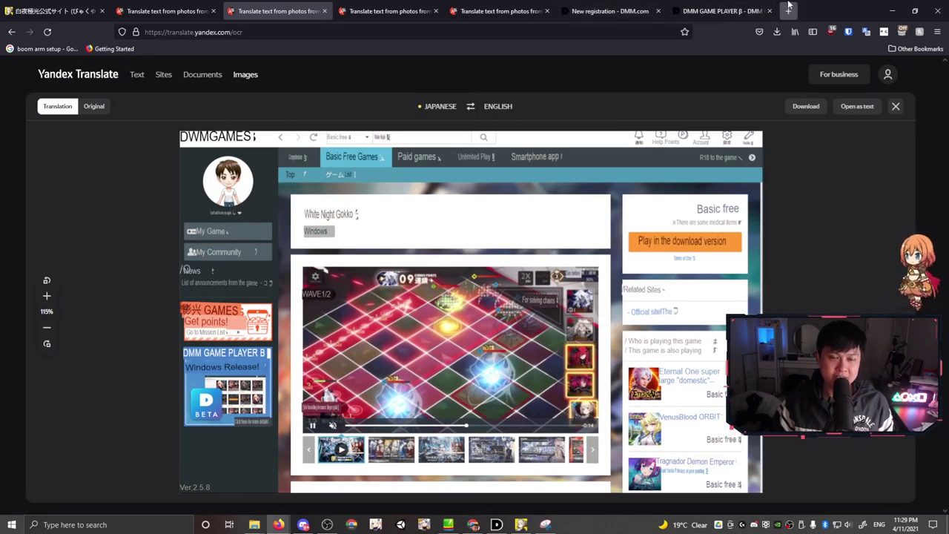
pyautogui.hotkey('ctrl', 't')
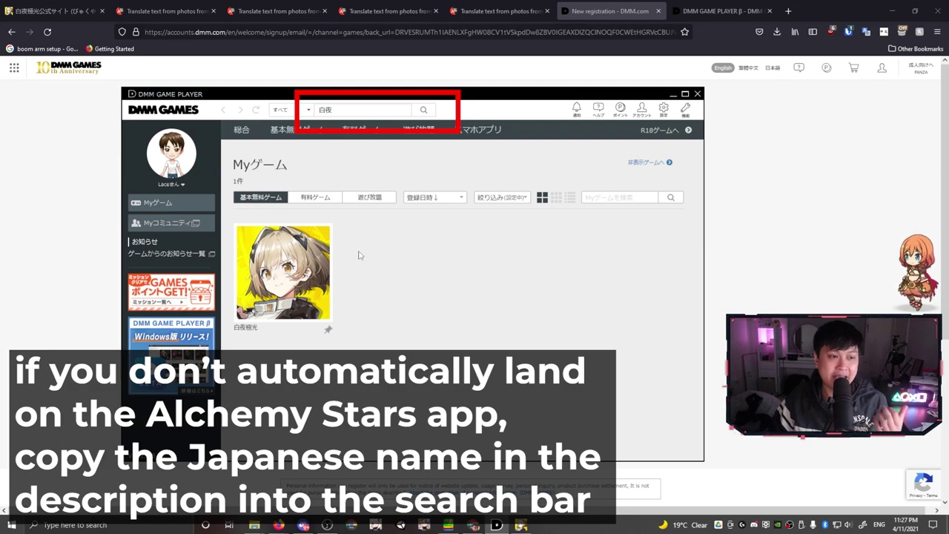
# Open the 白夜極光 page from the owned games in DMM GAME PLAYER and highlight its Japanese title.
pyautogui.click(282, 272)
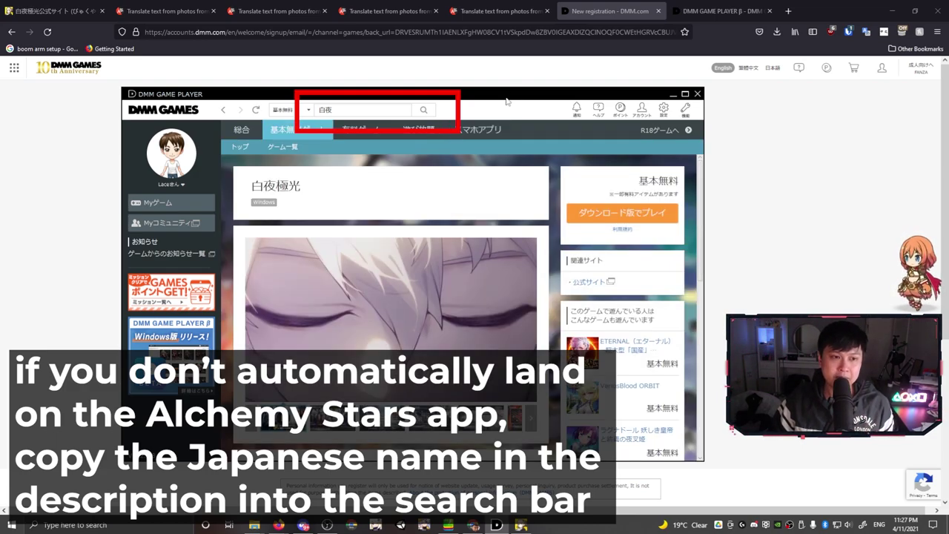
pyautogui.moveTo(516, 98); pyautogui.dragTo(541, 95)
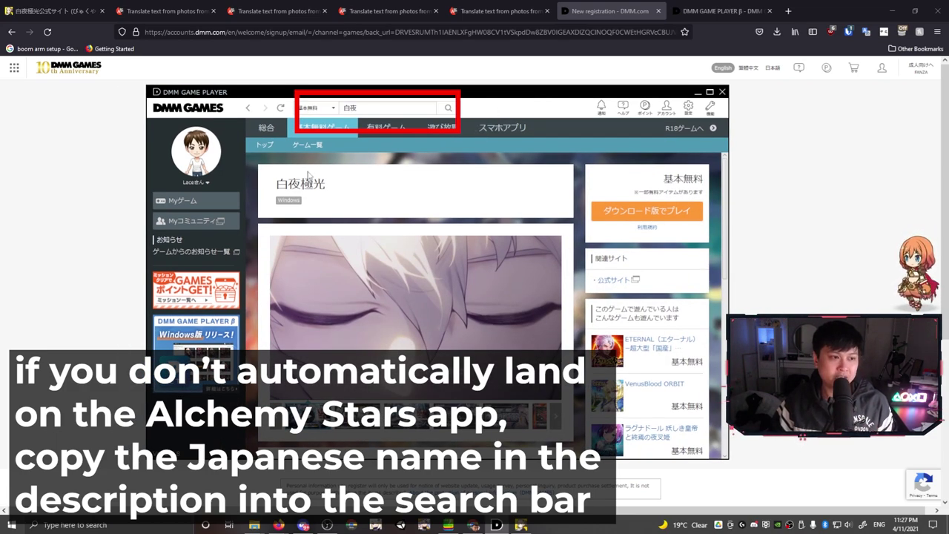
pyautogui.scroll(-1, 474, 223)
pyautogui.scroll(1, 395, 282)
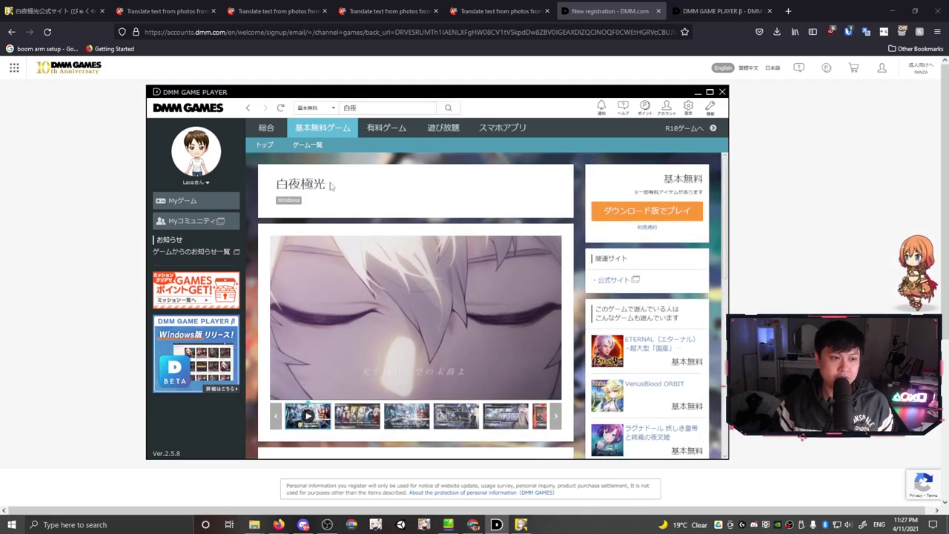
pyautogui.moveTo(331, 186); pyautogui.dragTo(263, 183)
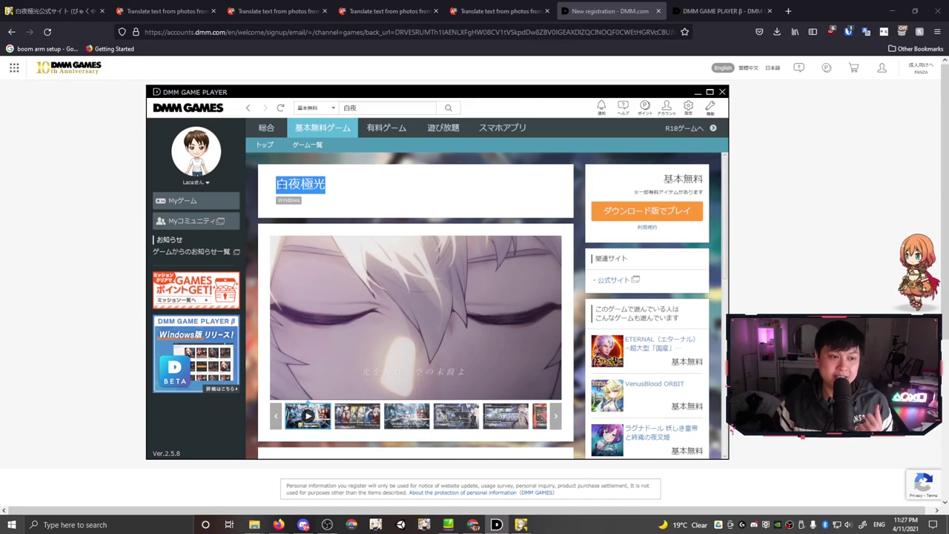
pyautogui.click(329, 184)
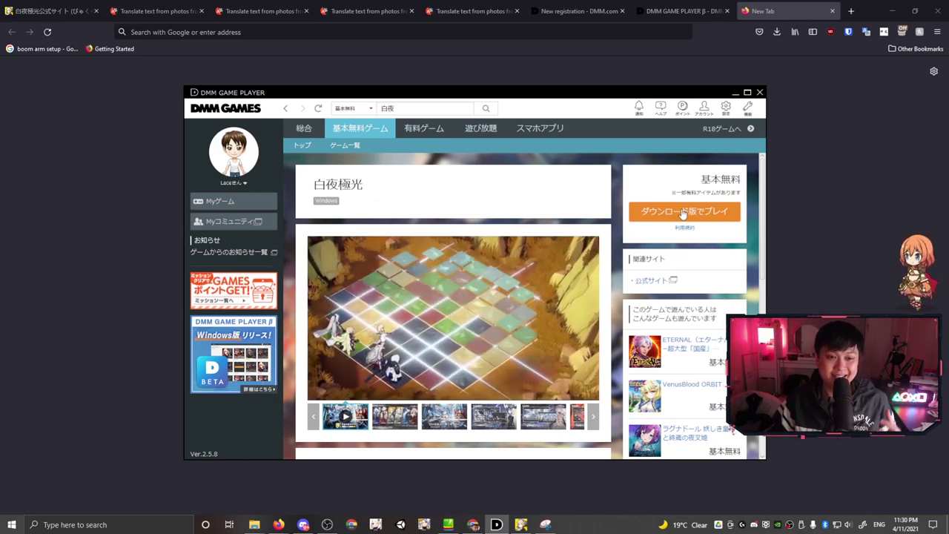
# Examine the Yandex translation of the game's download dialog, and show the owned games list in DMM GAME PLAYER.
pyautogui.click(471, 10)
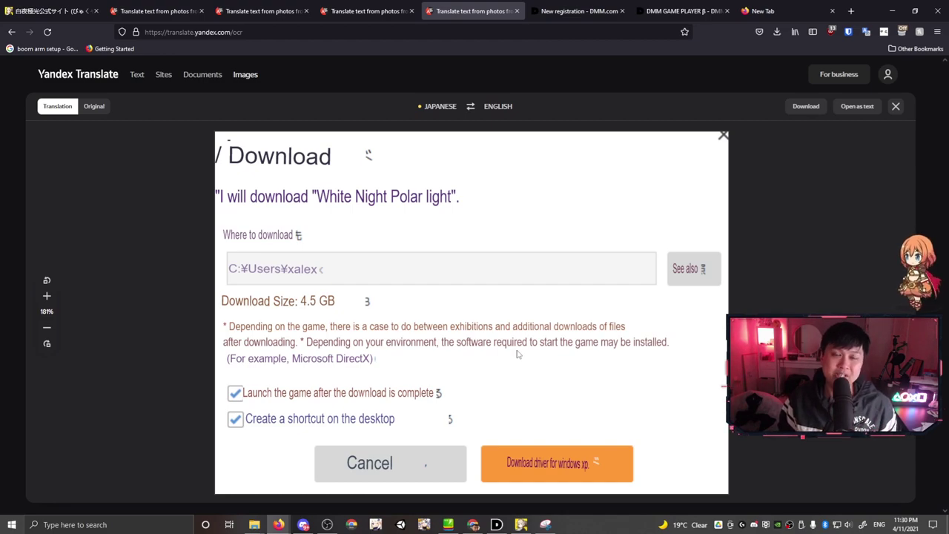
pyautogui.hotkey('alt', 'Tab')
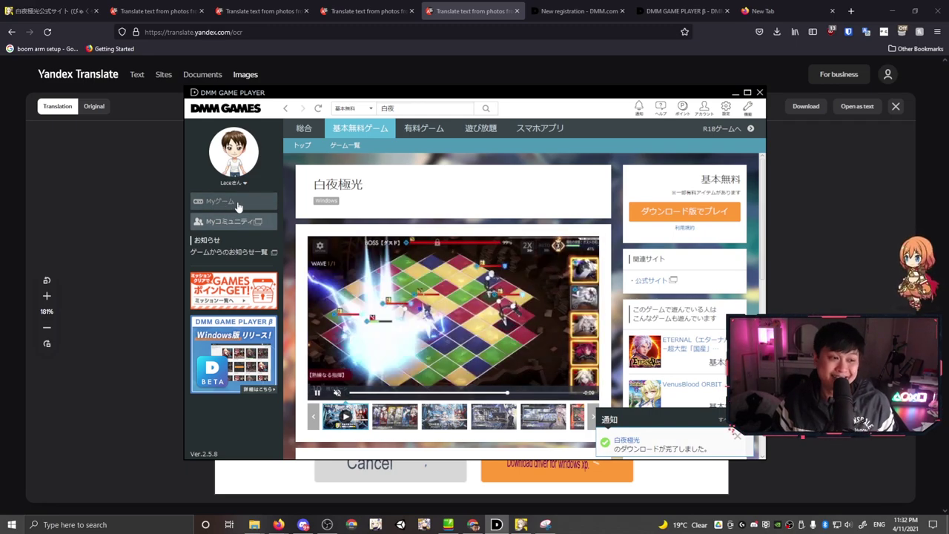
pyautogui.click(236, 201)
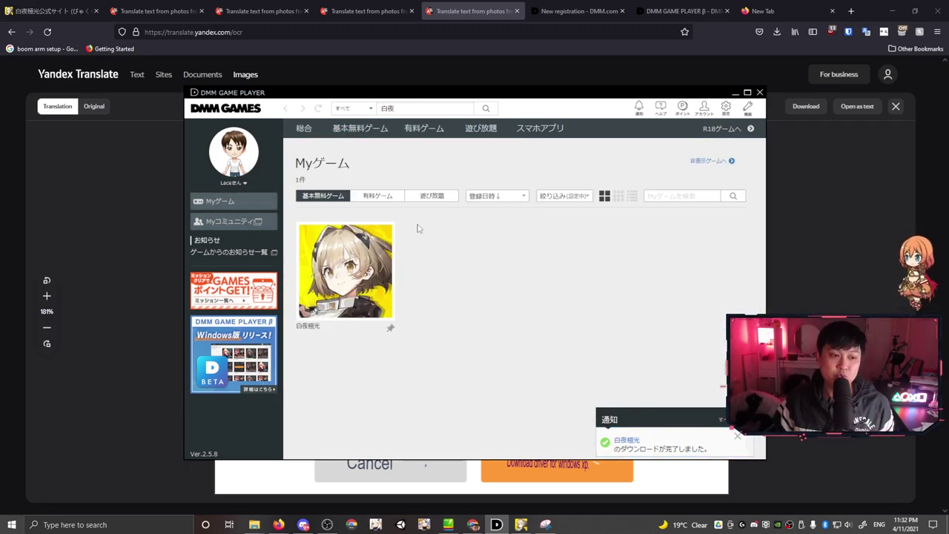
pyautogui.moveTo(353, 254)
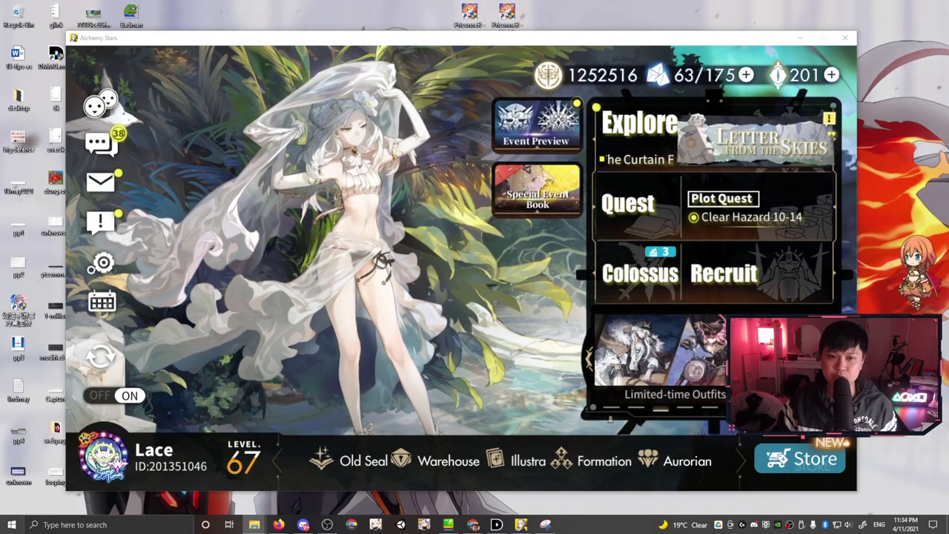
# View the account-linking confirmation screenshot dmm1.PNG in Photos and browse to the mobile settings screenshot IMG_5888.PNG.
pyautogui.moveTo(749, 157); pyautogui.dragTo(559, 140)
pyautogui.doubleClick(559, 140)
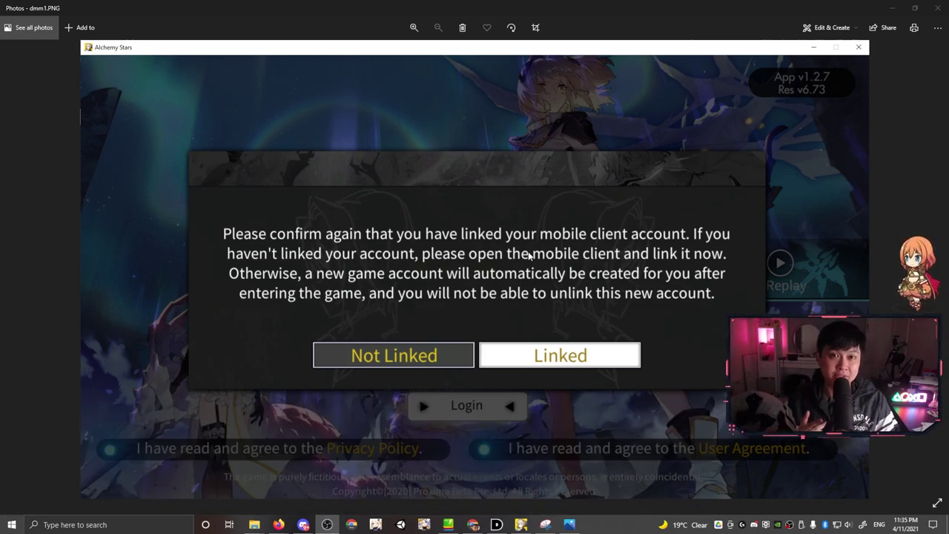
pyautogui.press('Right')
pyautogui.press('Right')
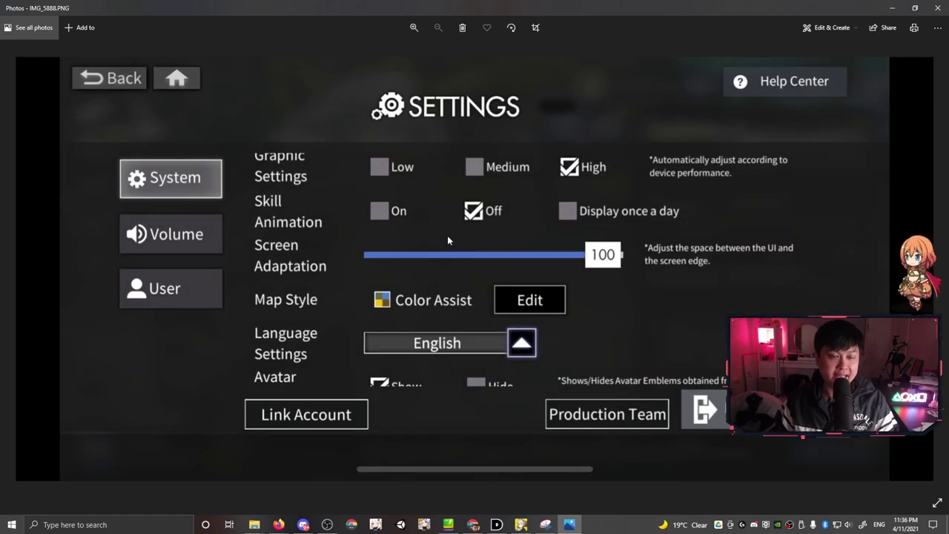
# Open the settings in the Alchemy Stars PC client and compare them with the mobile settings screenshot in Photos.
pyautogui.click(521, 524)
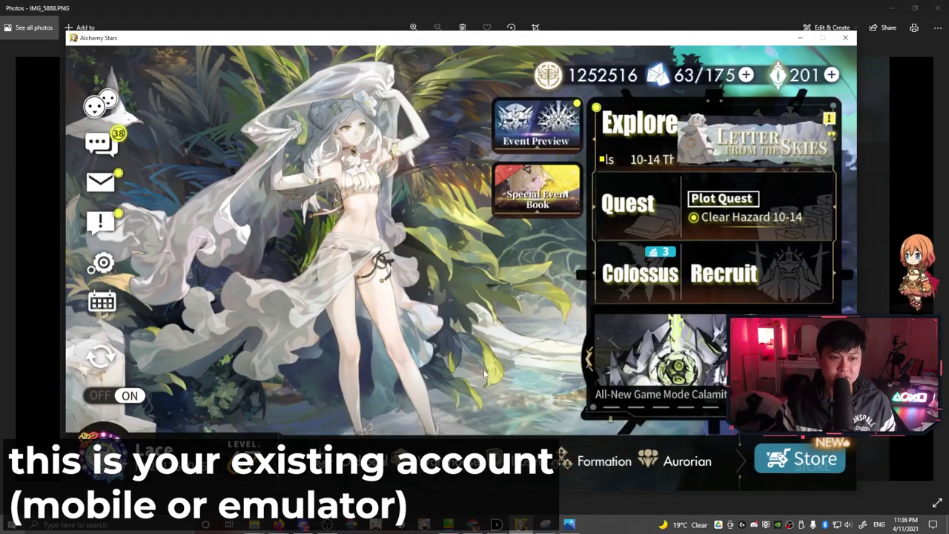
pyautogui.click(104, 263)
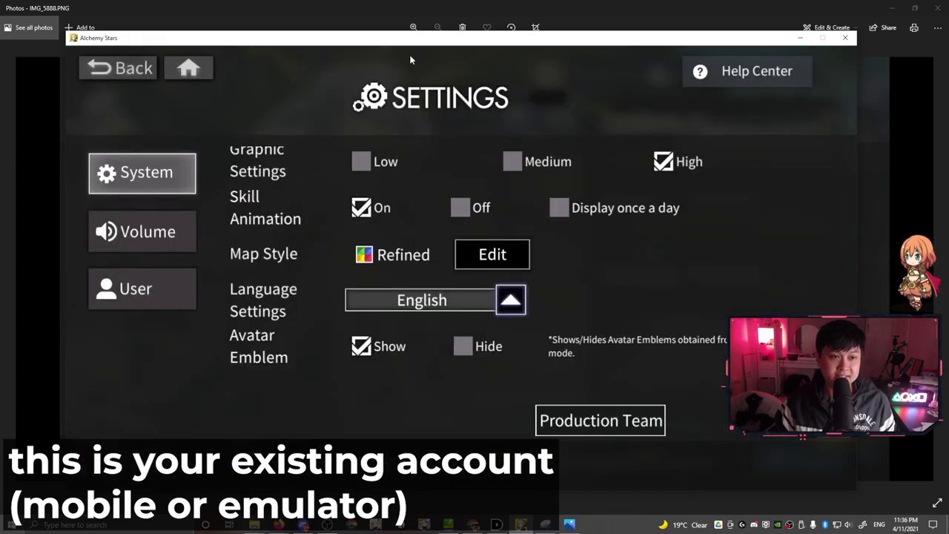
pyautogui.click(449, 4)
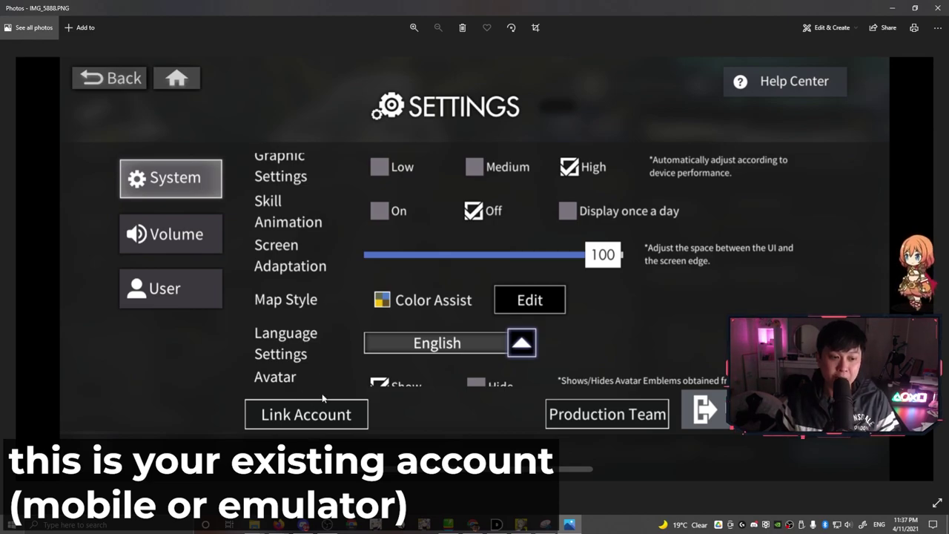
# Examine the DMM account-linking screenshots IMG_5890.PNG and IMG_5891.PNG, and the PC client's linked-account confirmation in dmm1.PNG.
pyautogui.press('Right')
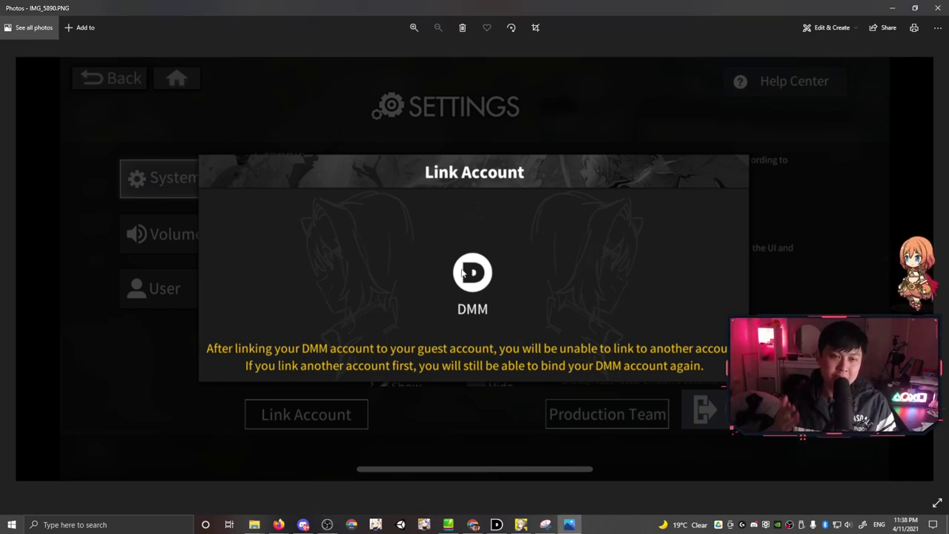
pyautogui.press('Right')
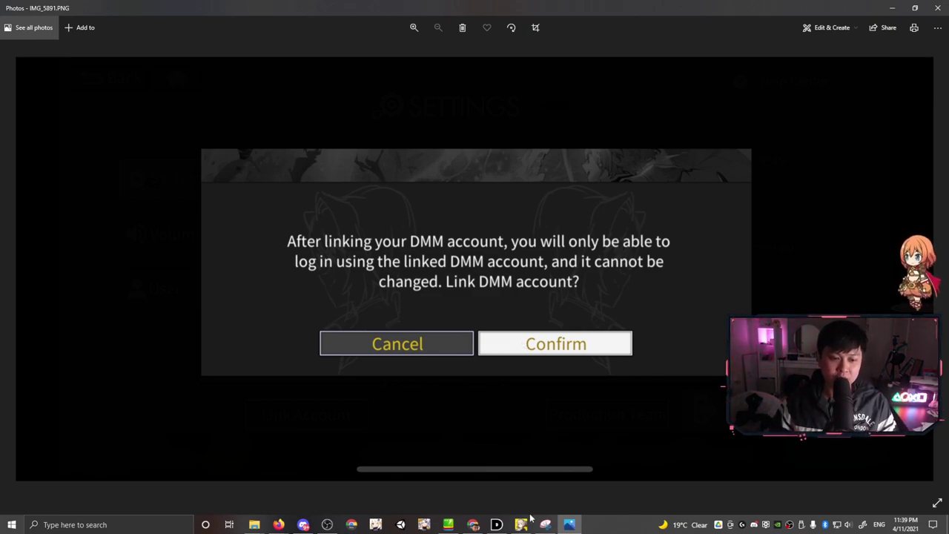
pyautogui.hotkey('alt', 'Tab')
pyautogui.moveTo(564, 44); pyautogui.dragTo(597, 32)
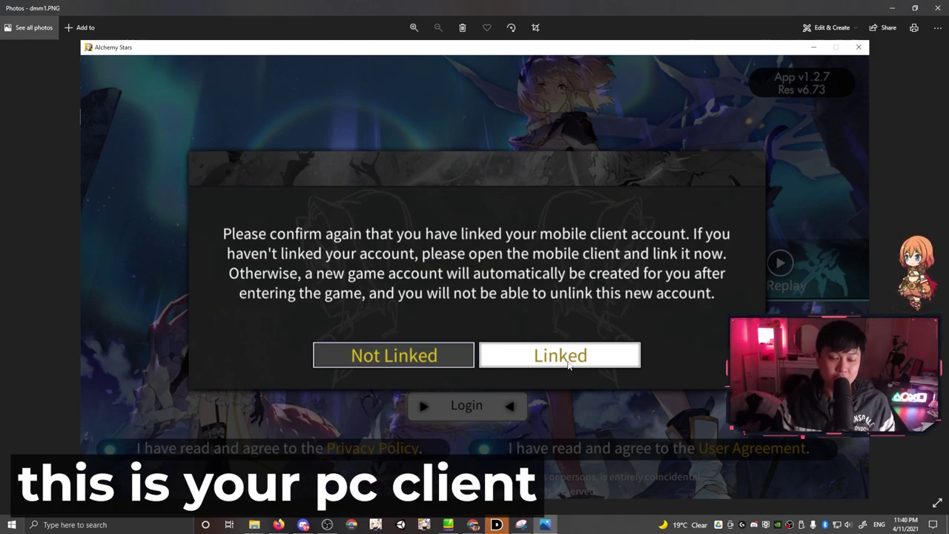
pyautogui.press('Right')
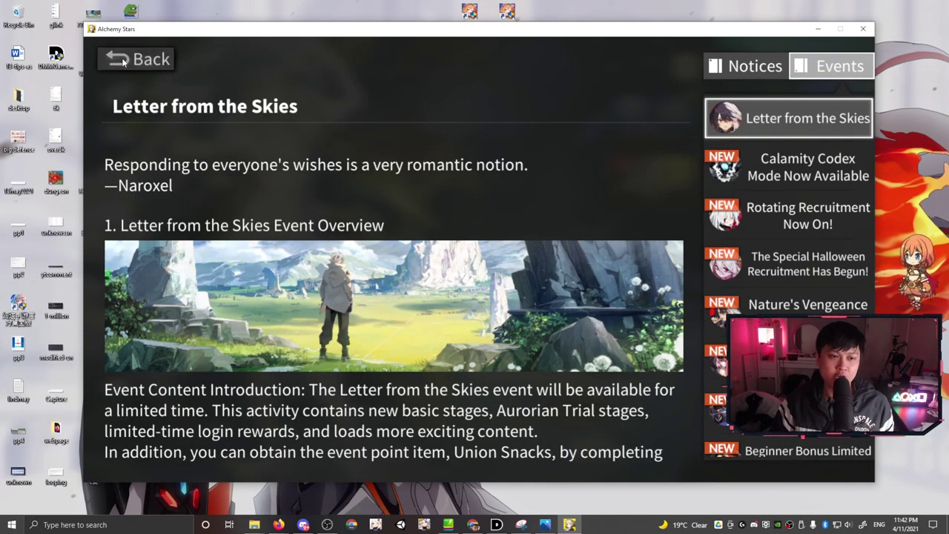
# Leave the event notice, examine the rewards attached to the mail "Alchemy Stars is Now Available on DMM!" and return to the home screen.
pyautogui.click(123, 60)
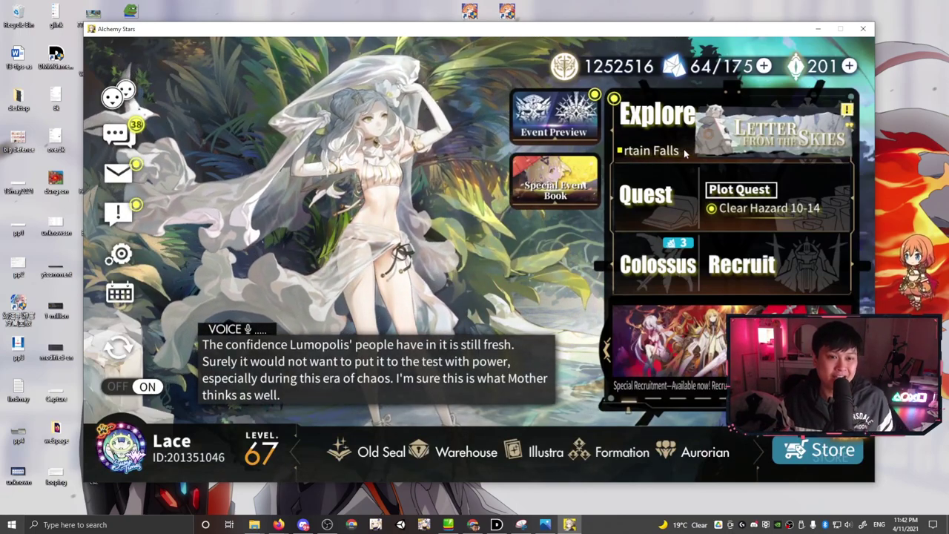
pyautogui.click(120, 174)
pyautogui.scroll(-2, 368, 148)
pyautogui.scroll(2, 282, 152)
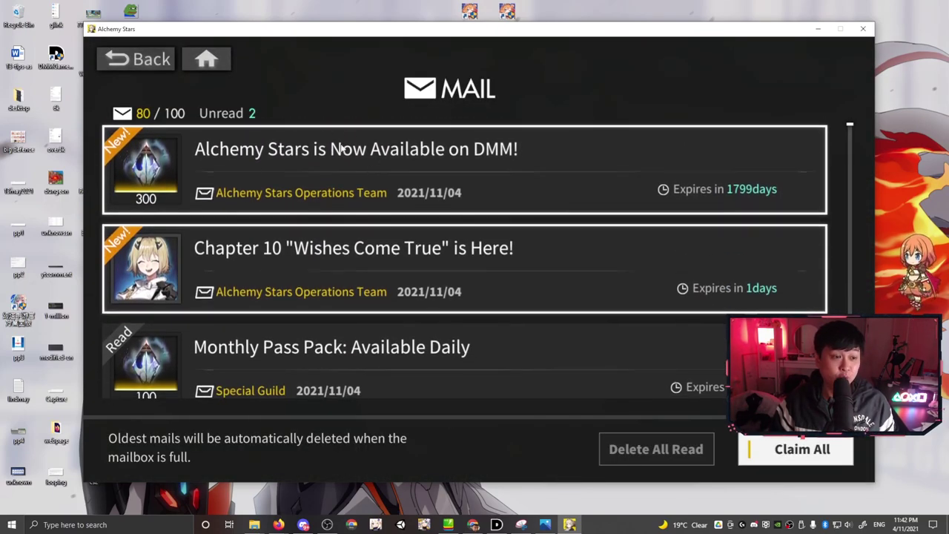
pyautogui.click(439, 179)
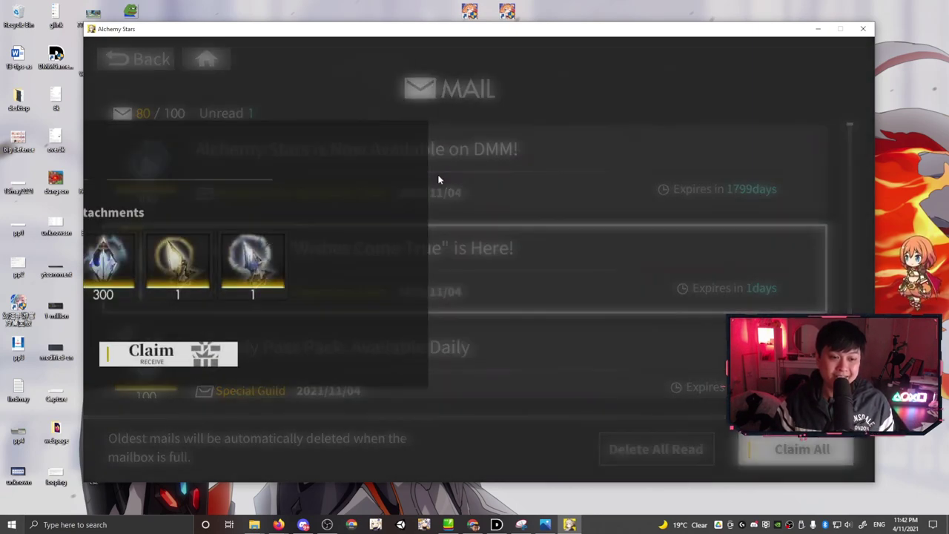
pyautogui.moveTo(751, 284); pyautogui.dragTo(615, 271)
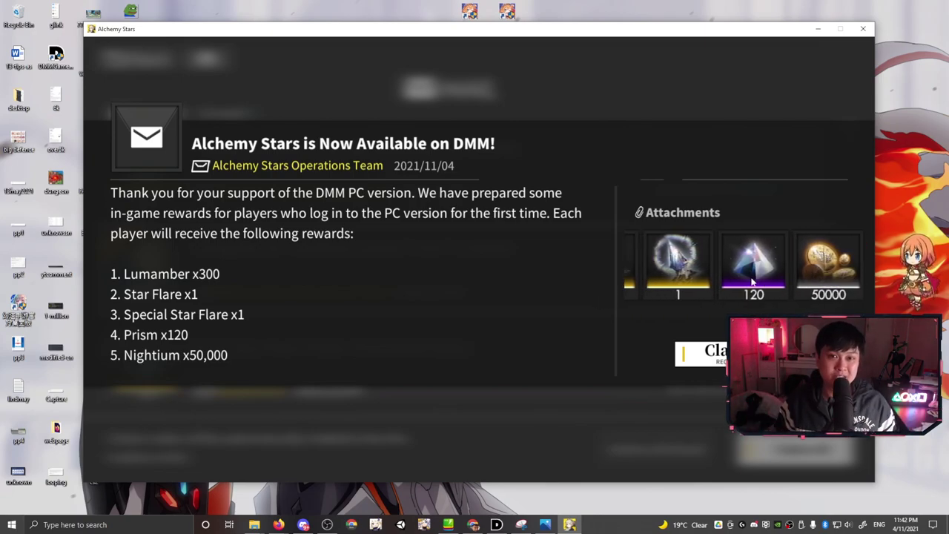
pyautogui.click(491, 91)
pyautogui.click(133, 59)
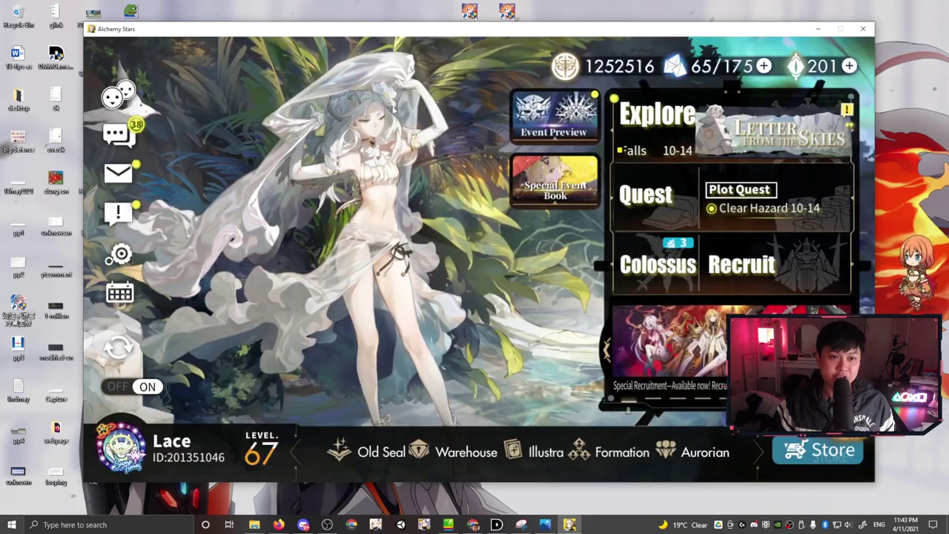
# Open the Explore stage map from the Alchemy Stars home screen.
pyautogui.click(748, 138)
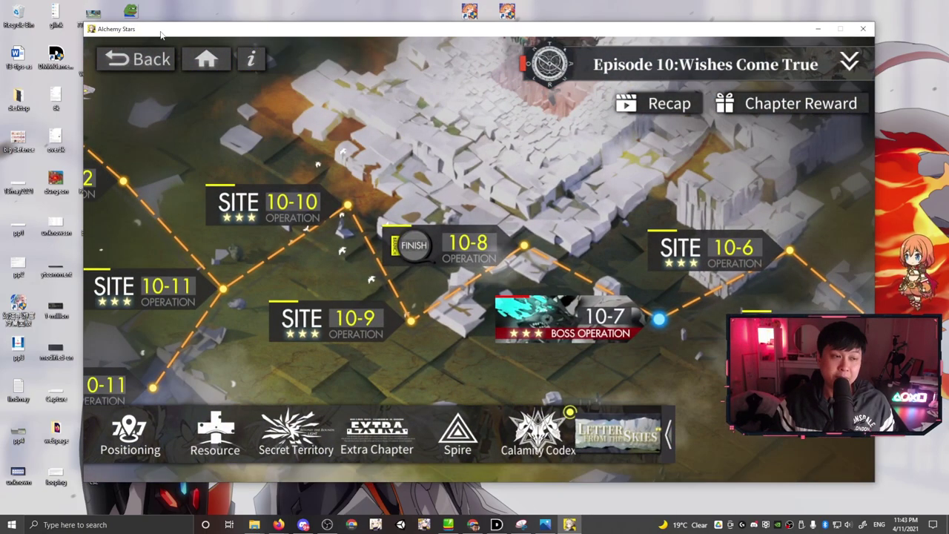
# Leave the Explore stage map, open the Colossus from the home screen and look around its Resource Station.
pyautogui.press('Escape')
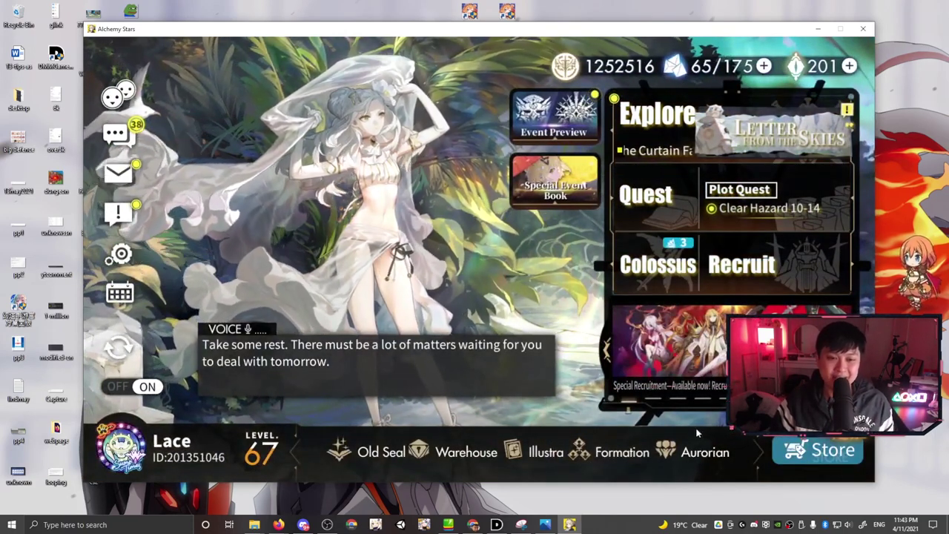
pyautogui.click(683, 413)
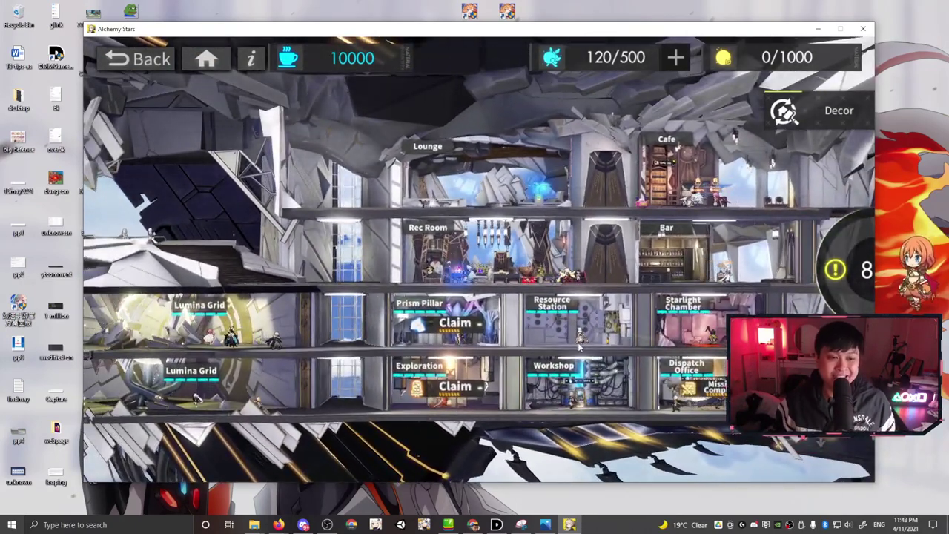
pyautogui.click(550, 321)
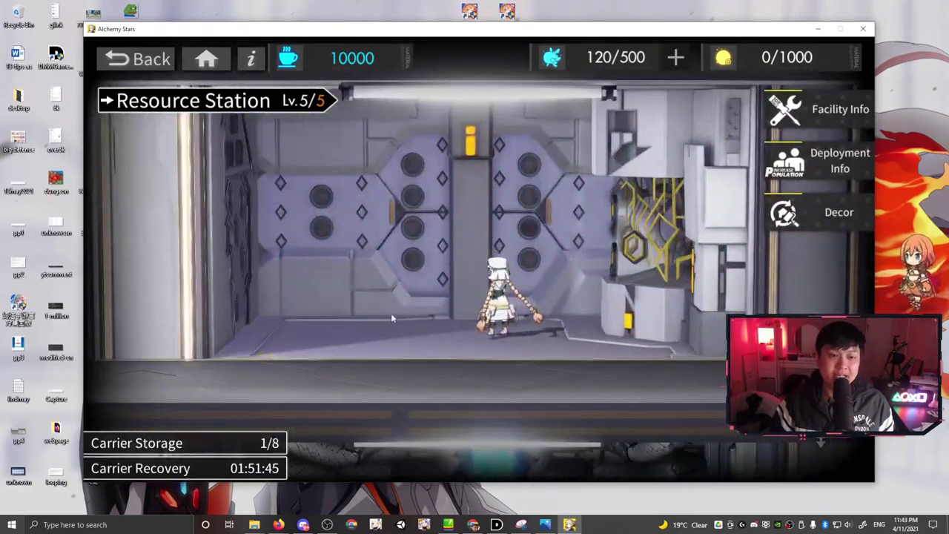
pyautogui.moveTo(391, 313); pyautogui.dragTo(448, 274)
pyautogui.moveTo(353, 245); pyautogui.dragTo(562, 189)
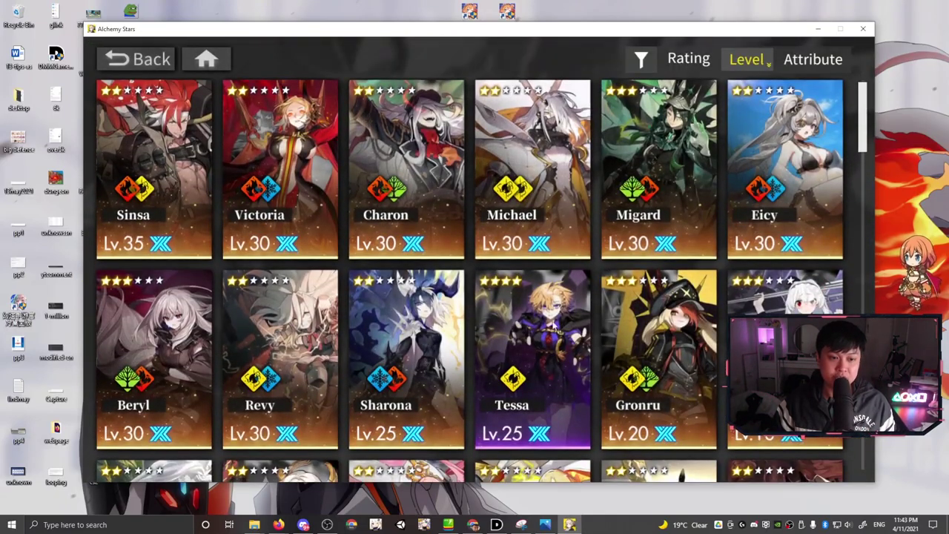
pyautogui.scroll(-3, 551, 336)
pyautogui.scroll(3, 551, 336)
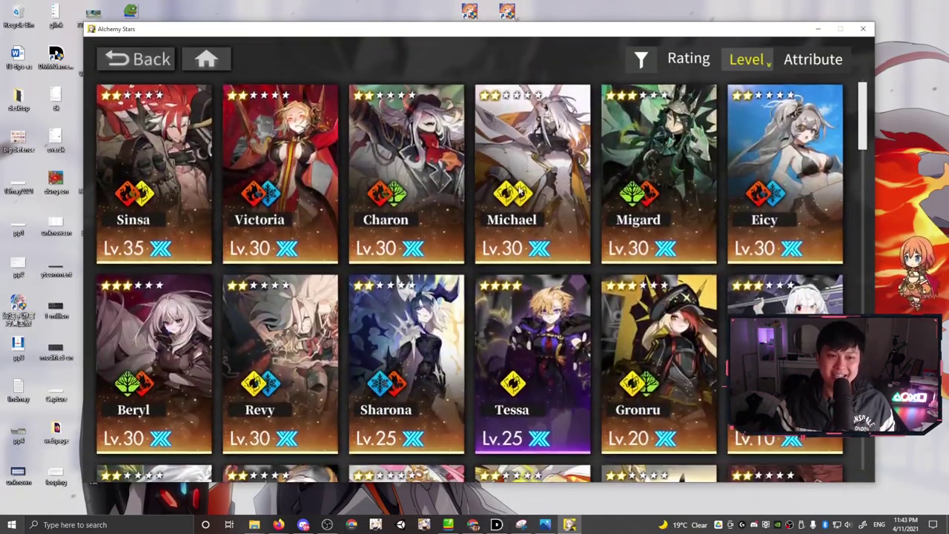
pyautogui.click(533, 215)
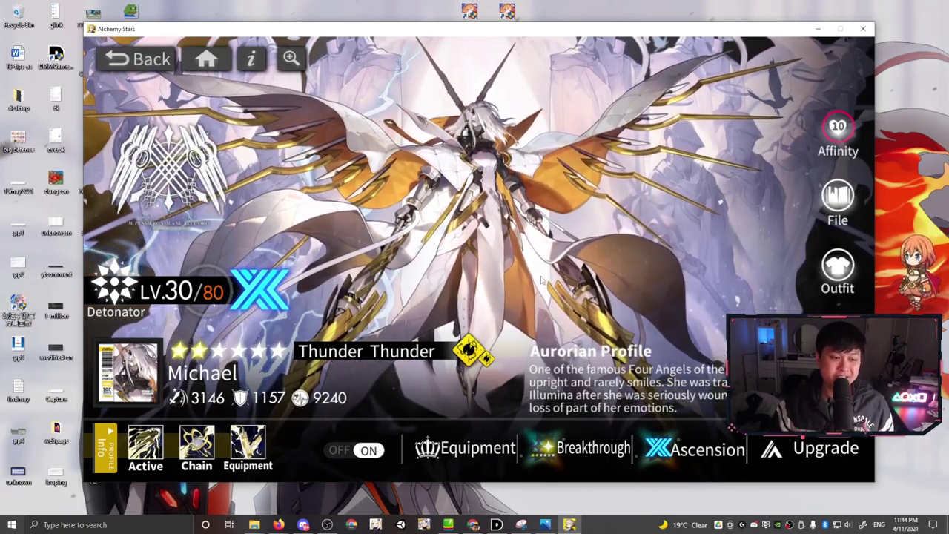
# Switch to Firefox to view the DMM account registration page, and return to the Alchemy Stars client.
pyautogui.moveTo(278, 524)
pyautogui.moveTo(200, 469)
pyautogui.click(172, 483)
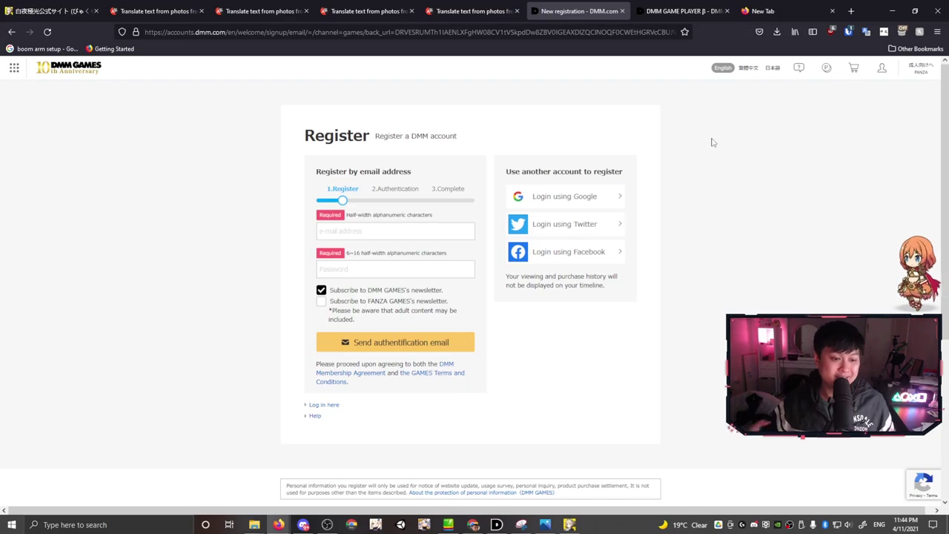
pyautogui.hotkey('alt', 'Tab')
pyautogui.hotkey('alt', 'Tab')
# Page through the Aurorian profiles after Michael's, from Migard and Eicy through Sharona to Gronru.
pyautogui.moveTo(445, 223); pyautogui.dragTo(132, 206)
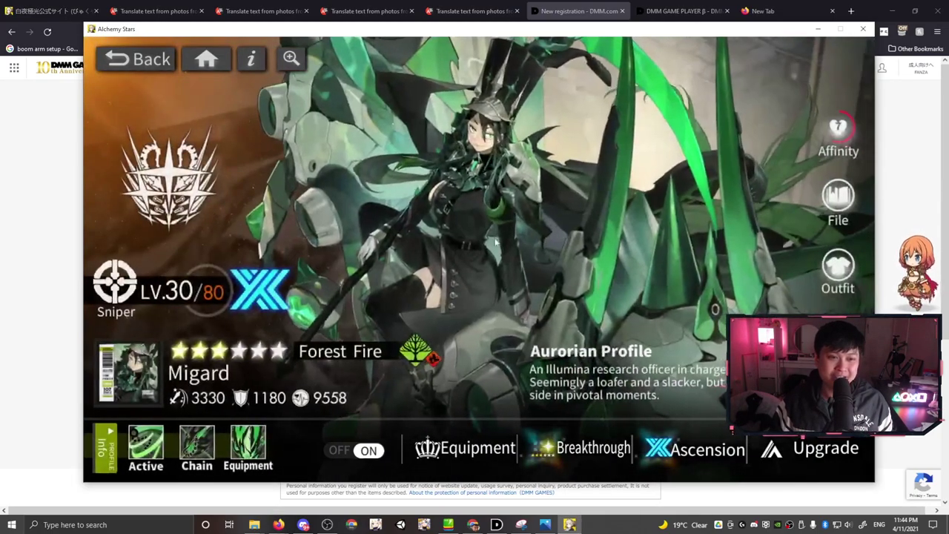
pyautogui.moveTo(453, 237); pyautogui.dragTo(148, 222)
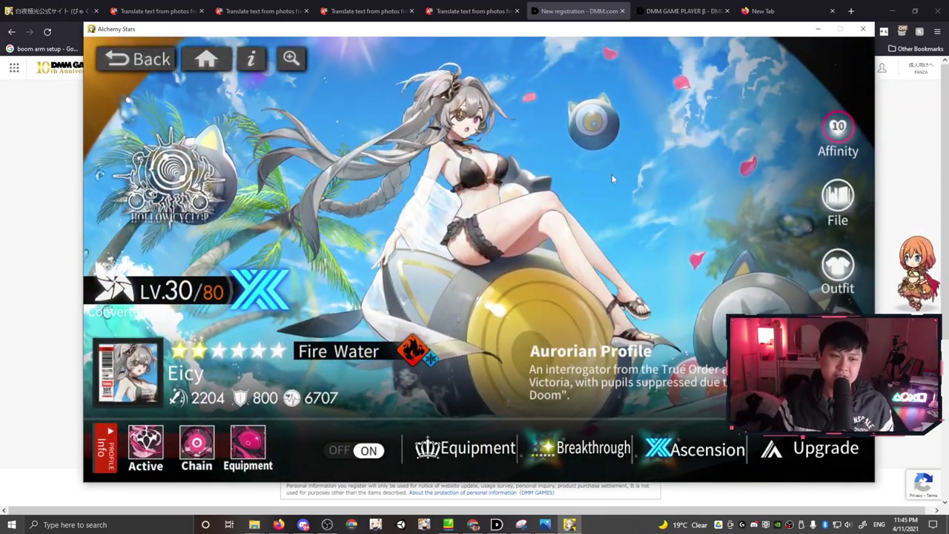
pyautogui.moveTo(612, 178); pyautogui.dragTo(536, 237)
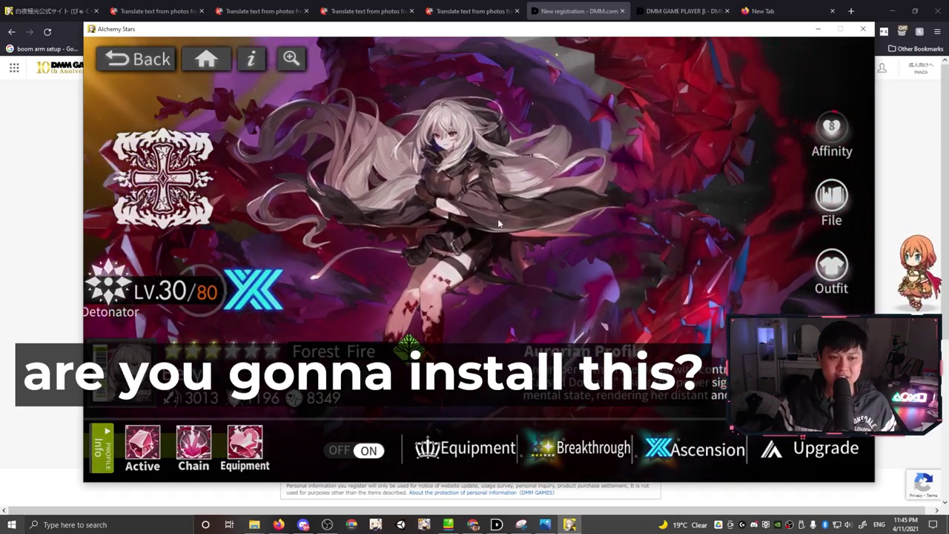
pyautogui.moveTo(486, 227); pyautogui.dragTo(337, 226)
pyautogui.moveTo(519, 215); pyautogui.dragTo(371, 211)
pyautogui.moveTo(445, 200); pyautogui.dragTo(516, 206)
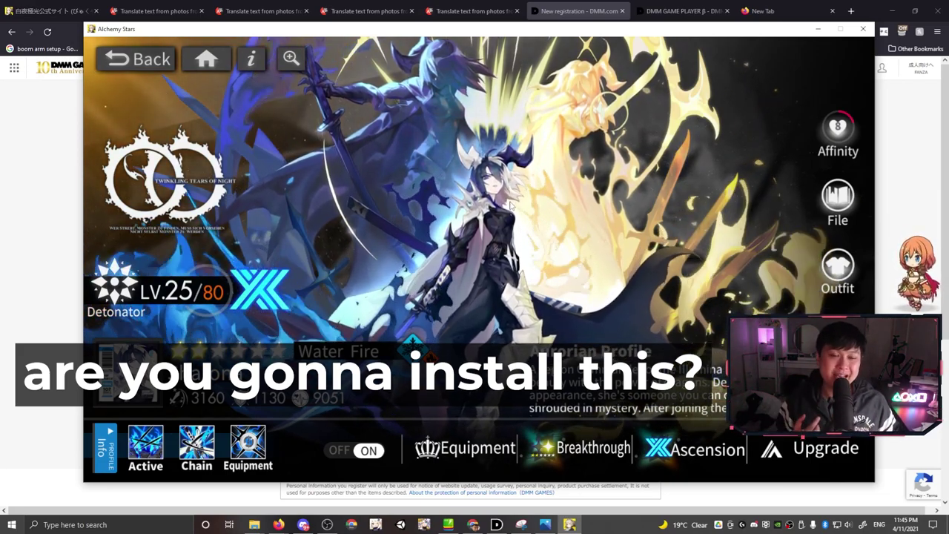
pyautogui.moveTo(510, 205); pyautogui.dragTo(489, 239)
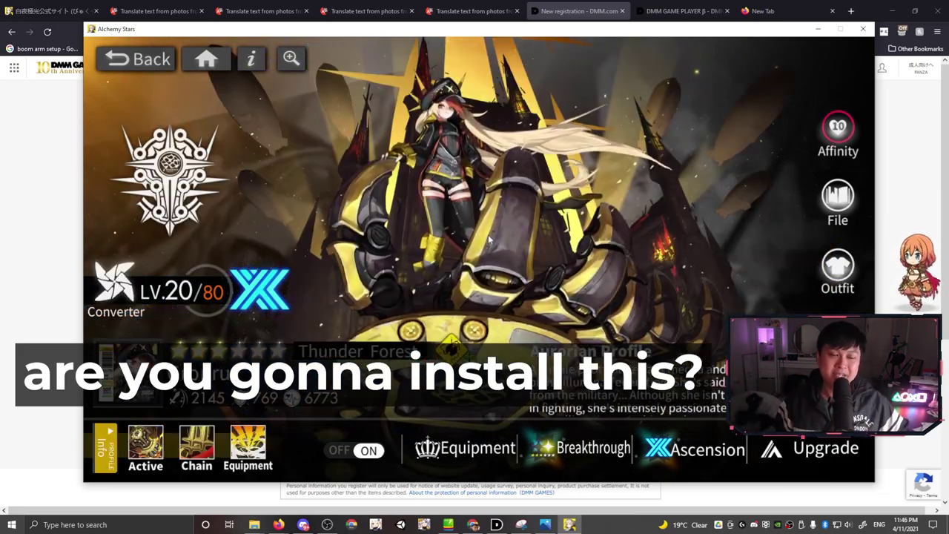